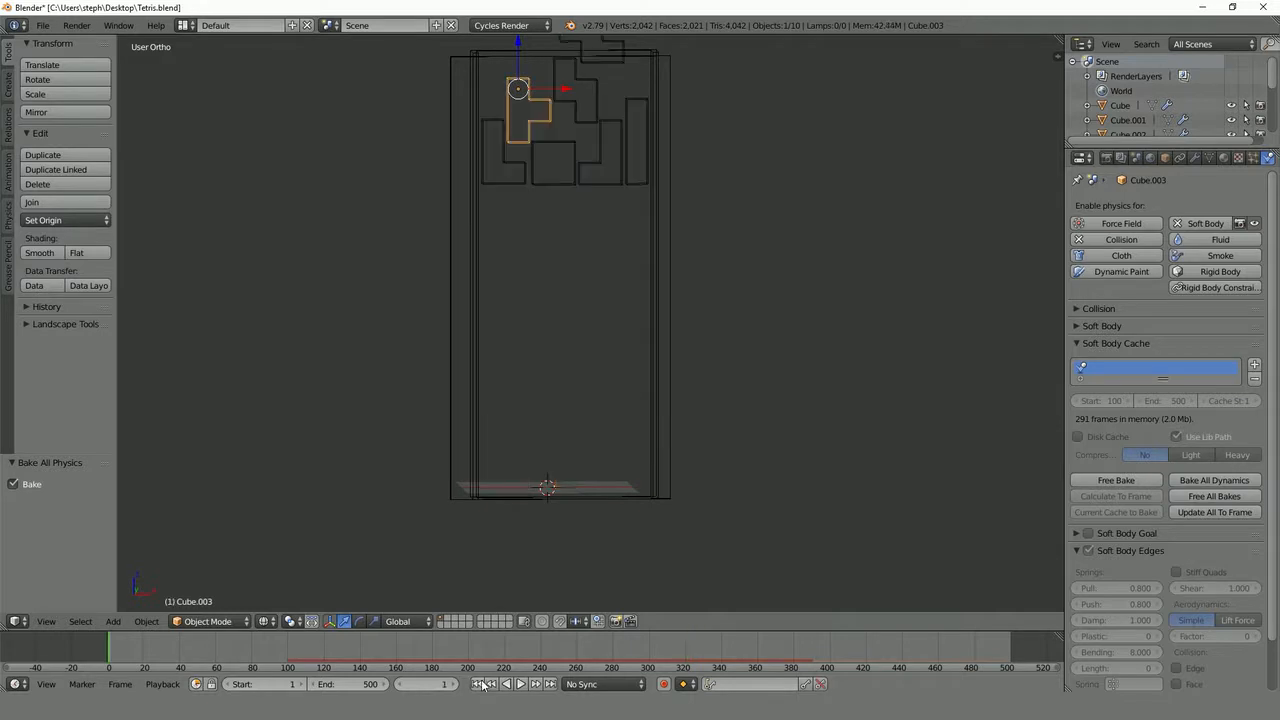
scroll(570, 297, up, 2)
scroll(646, 211, up, 3)
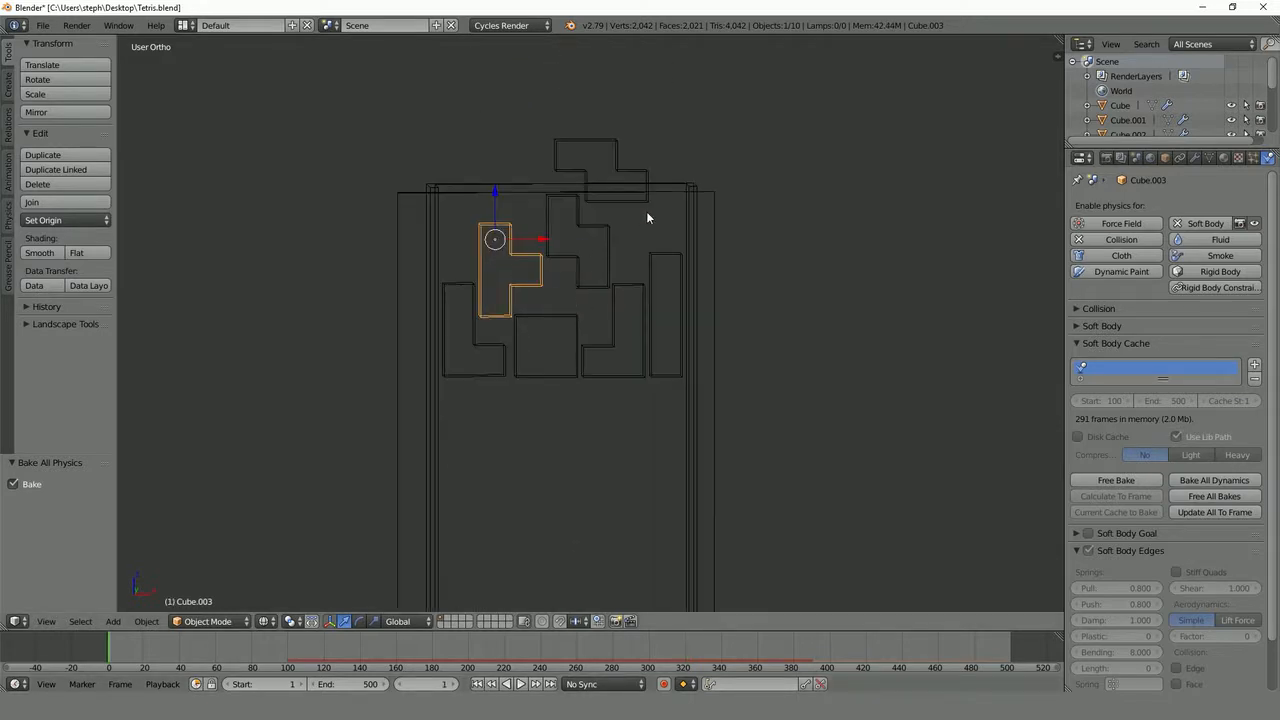
key(s)
right_click(656, 200)
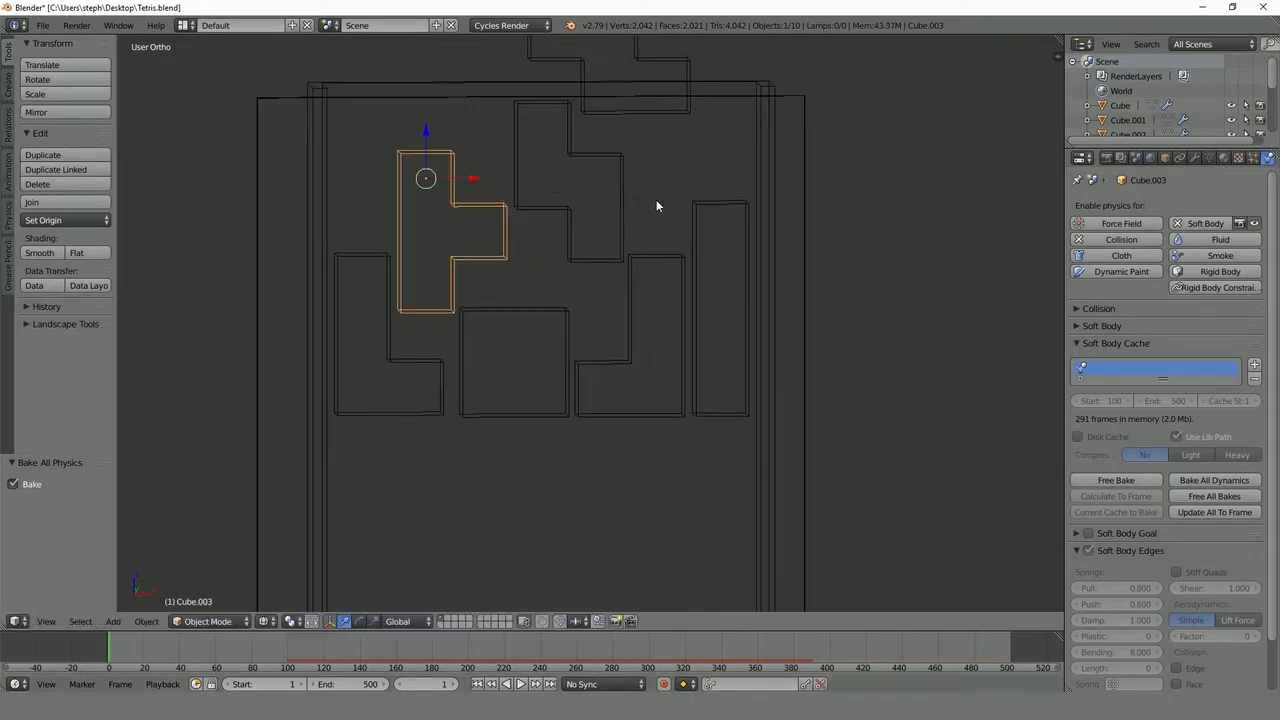
scroll(586, 232, down, 2)
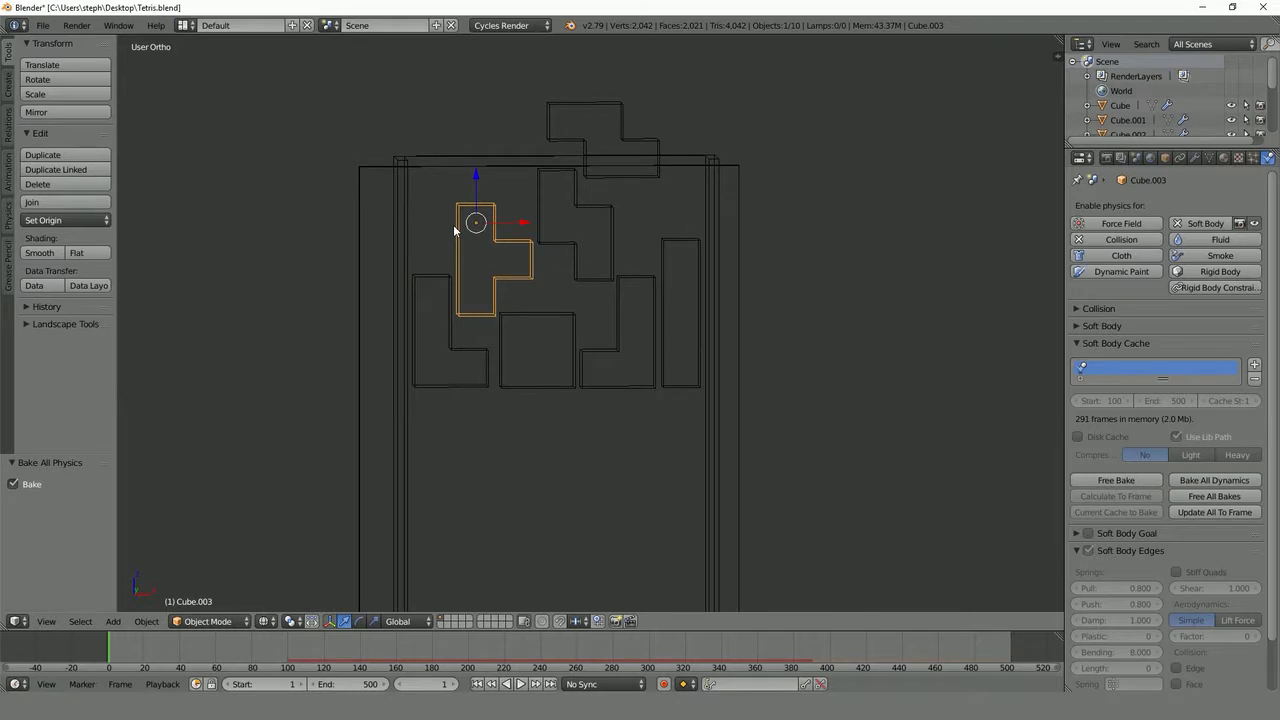
scroll(530, 295, down, 2)
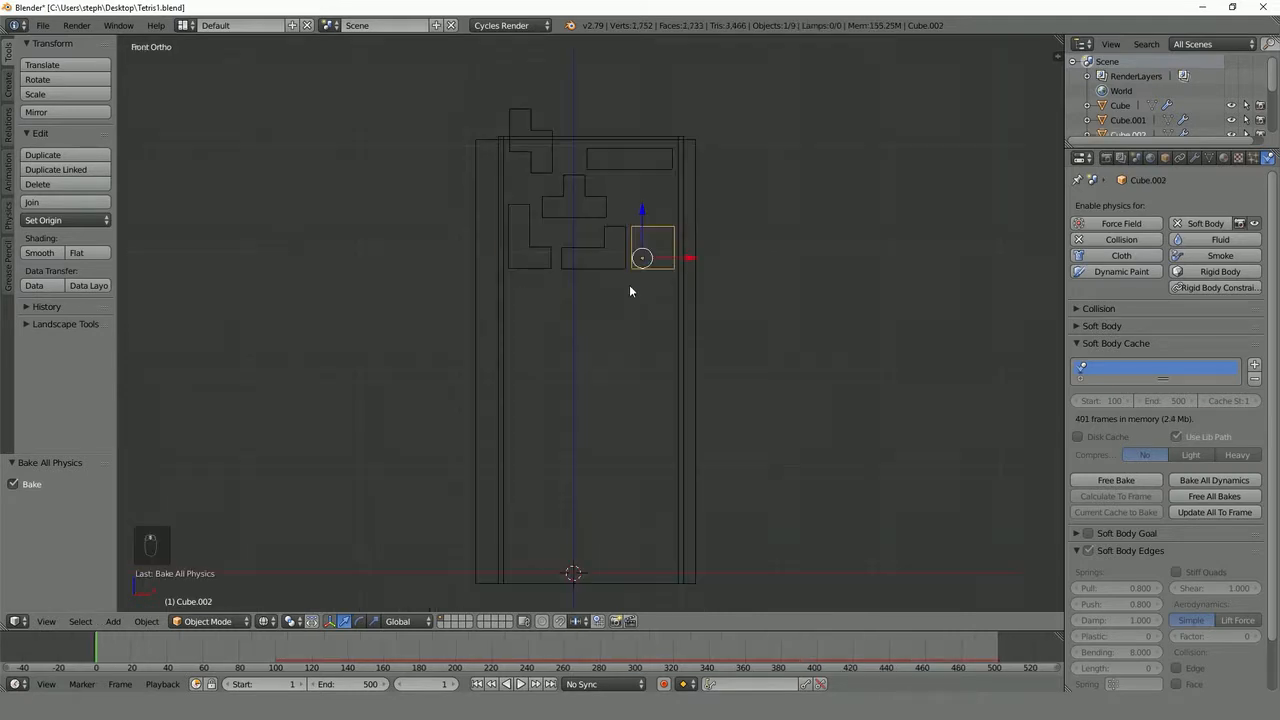
- Examine the soft body cache frame ranges of the blocks stacked near the container's upper end, one block after another
scroll(629, 284, up, 1)
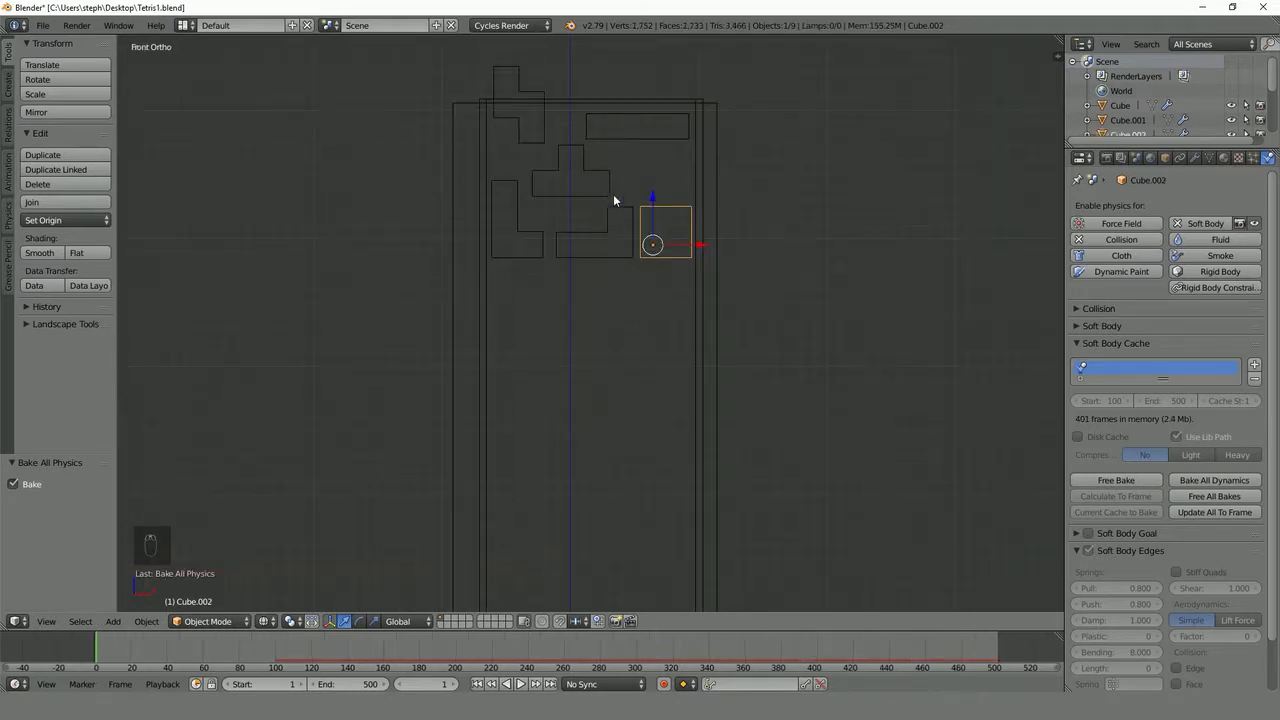
scroll(626, 178, up, 1)
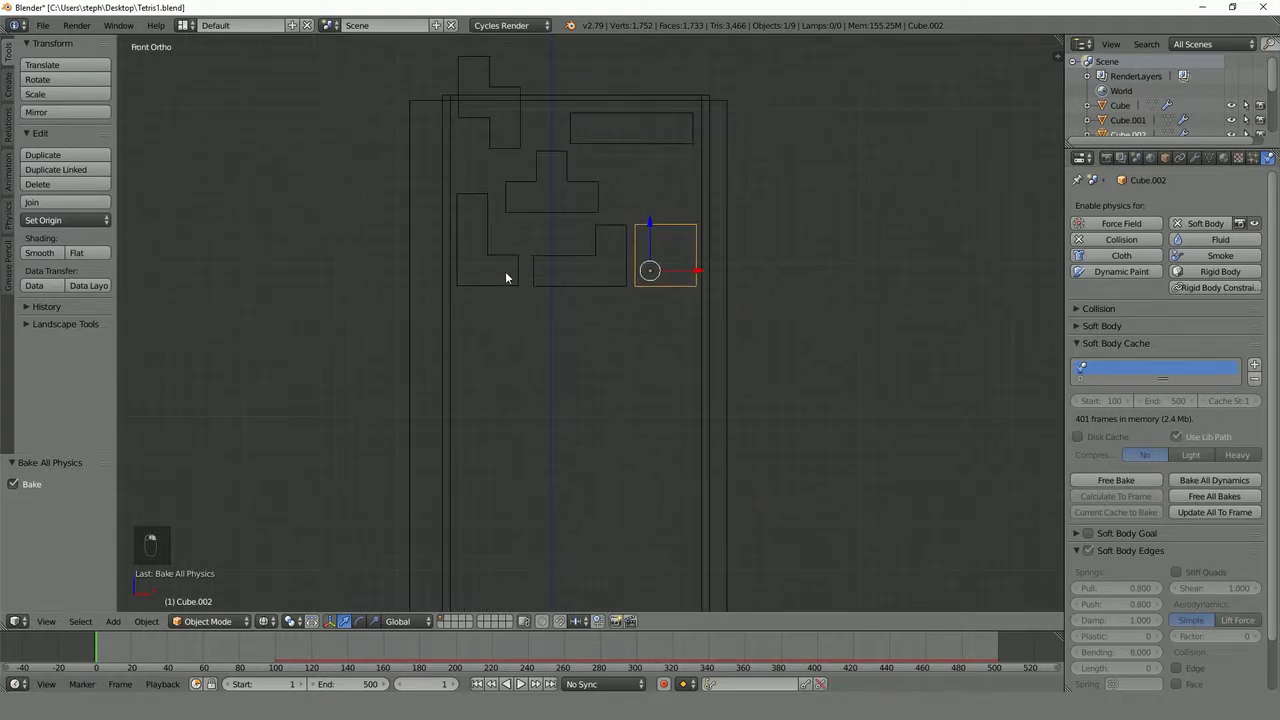
right_click(575, 266)
right_click(689, 232)
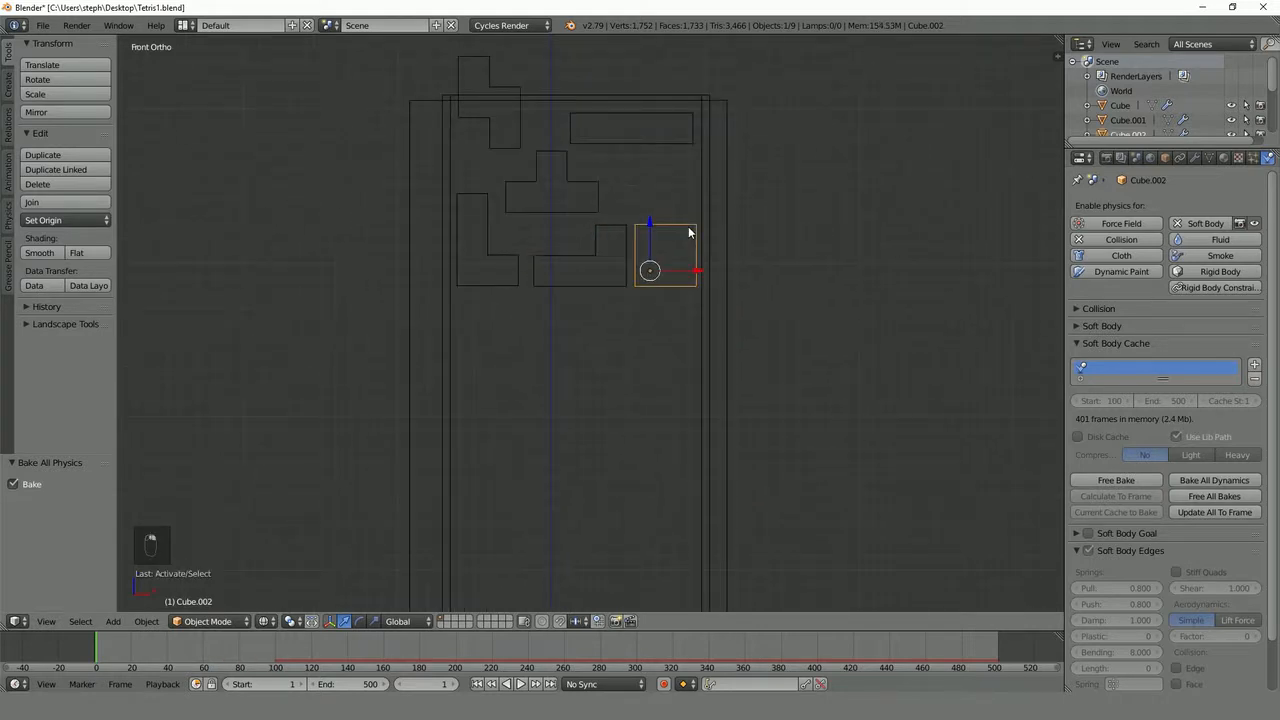
right_click(562, 166)
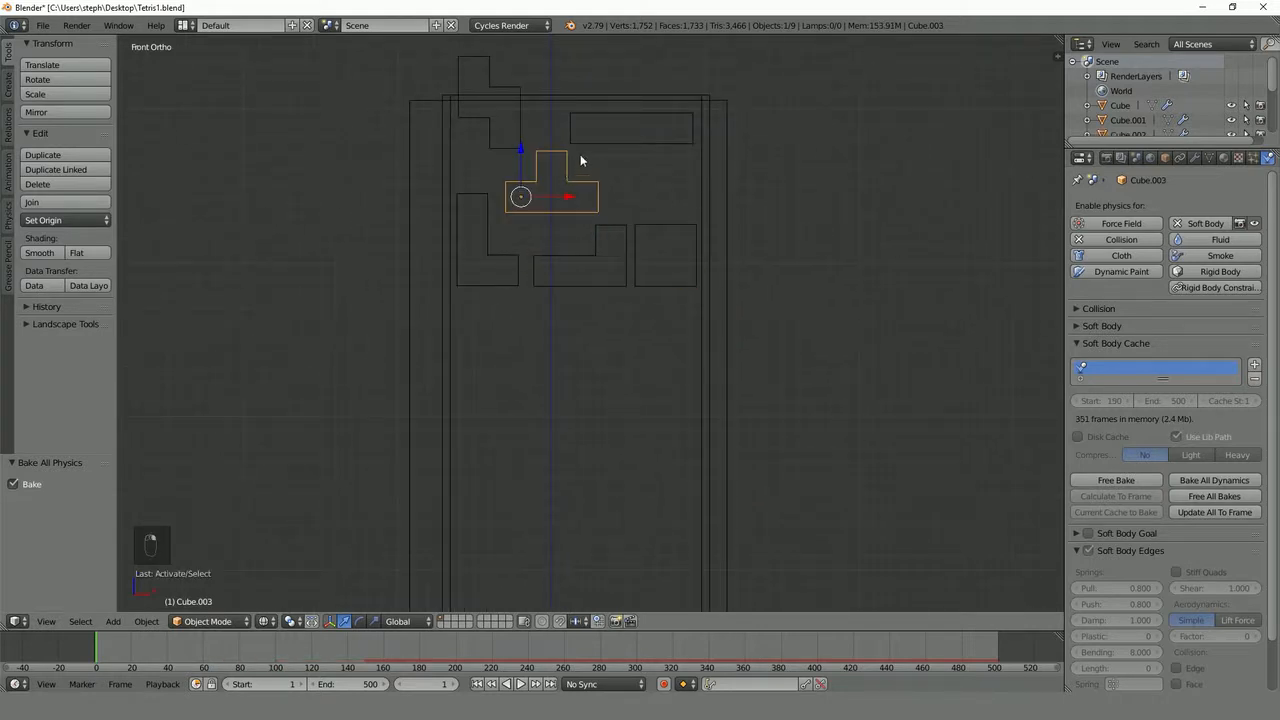
right_click(624, 126)
right_click(510, 110)
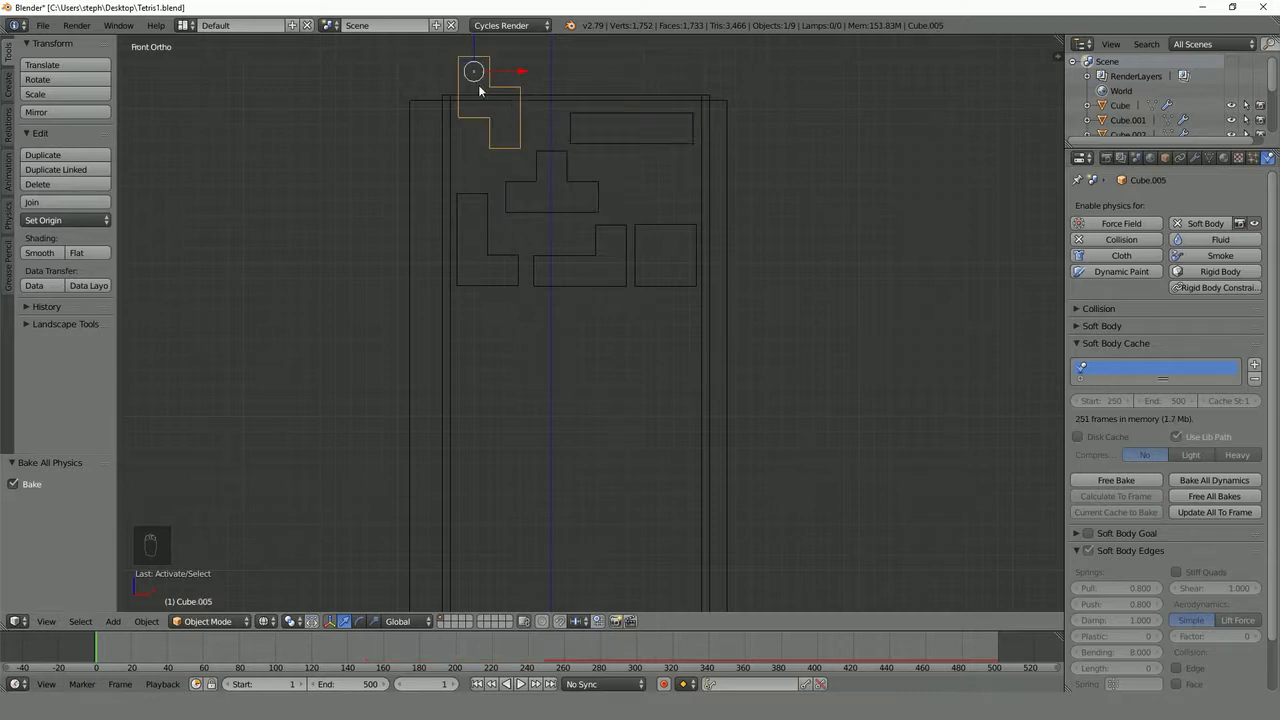
scroll(588, 400, down, 3)
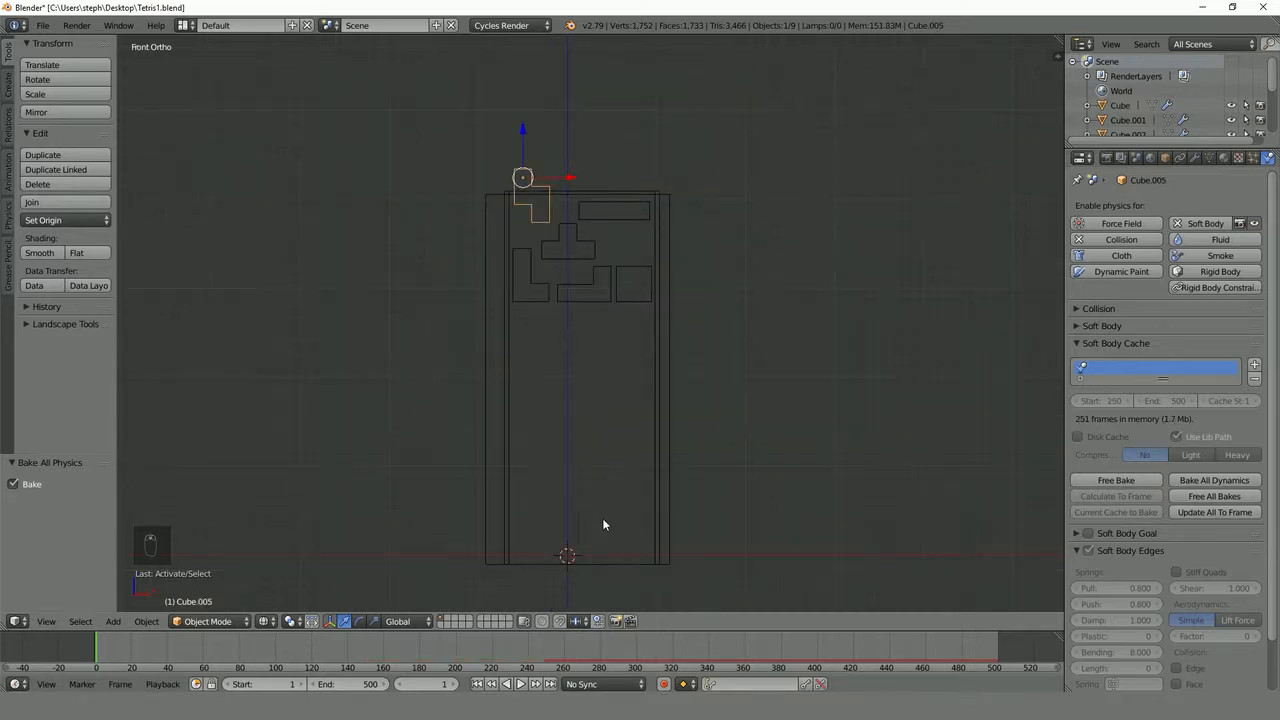
- Play the baked falling-block simulation until the blocks have landed, with the viewport changed from wireframe to solid shading, and stop playback
key(alt+a)
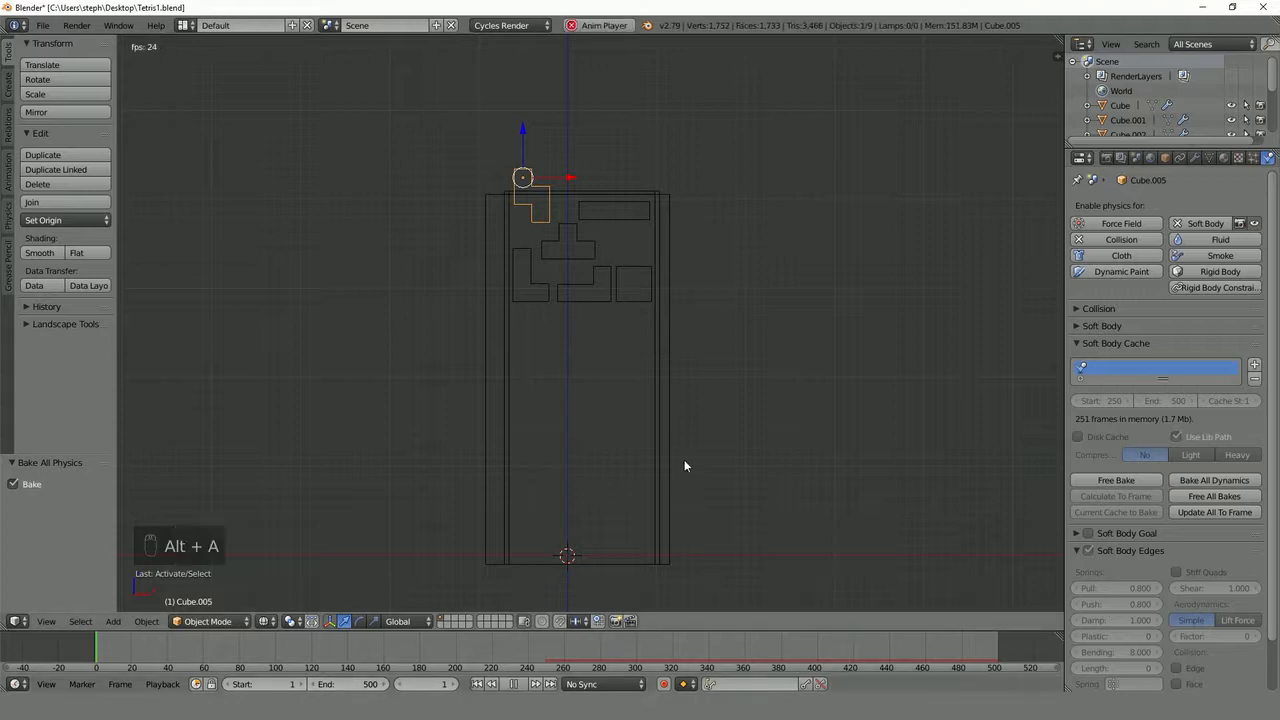
shift+middle_drag(685, 456, 626, 391)
scroll(626, 391, up, 1)
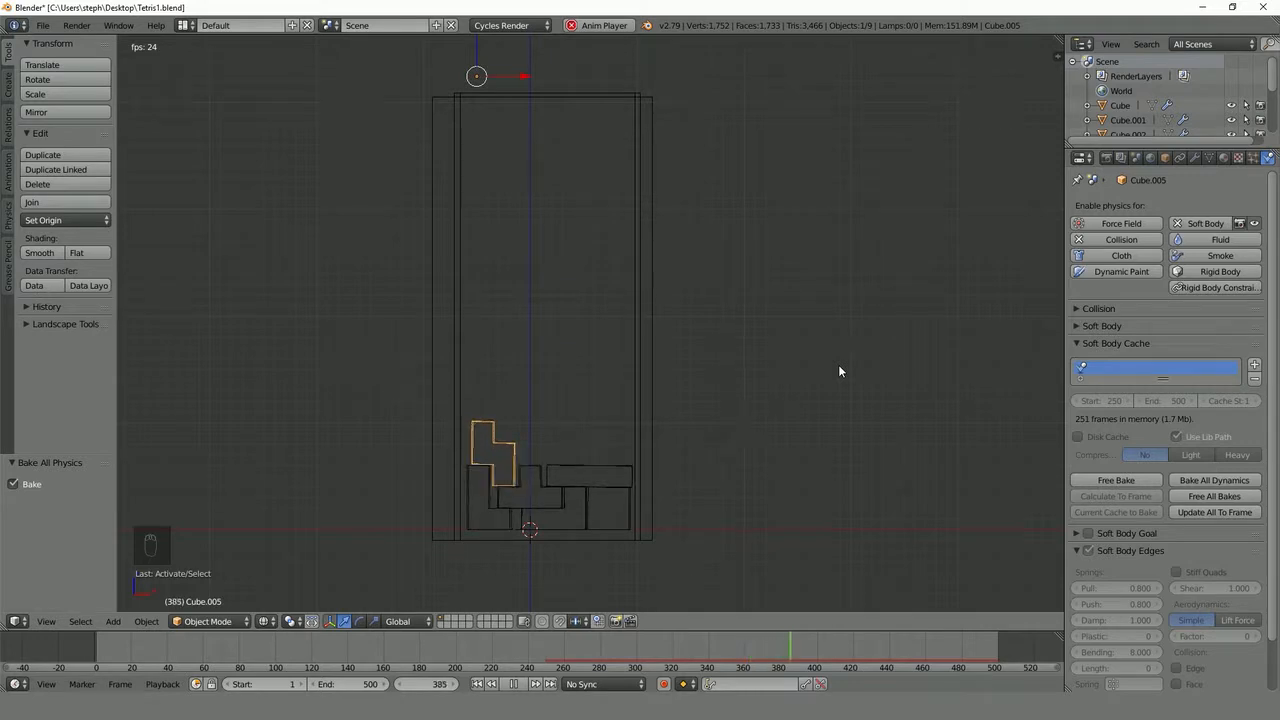
scroll(566, 484, up, 1)
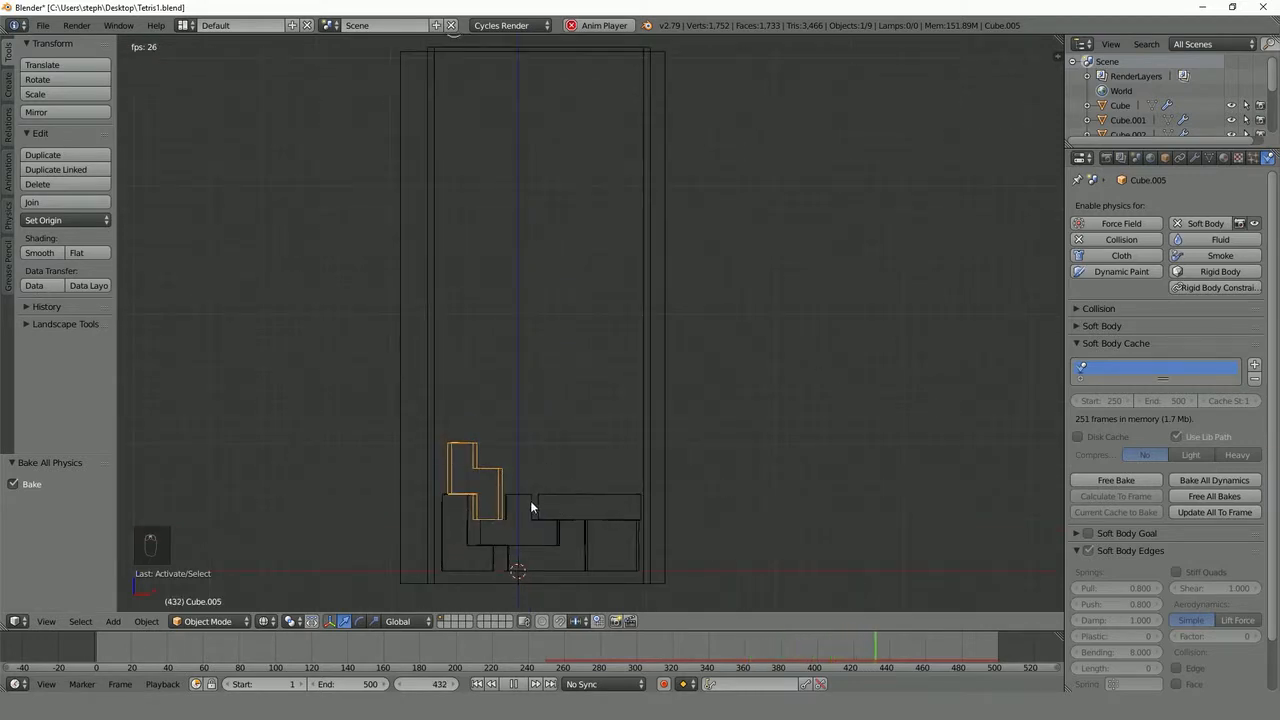
key(z)
key(alt+a)
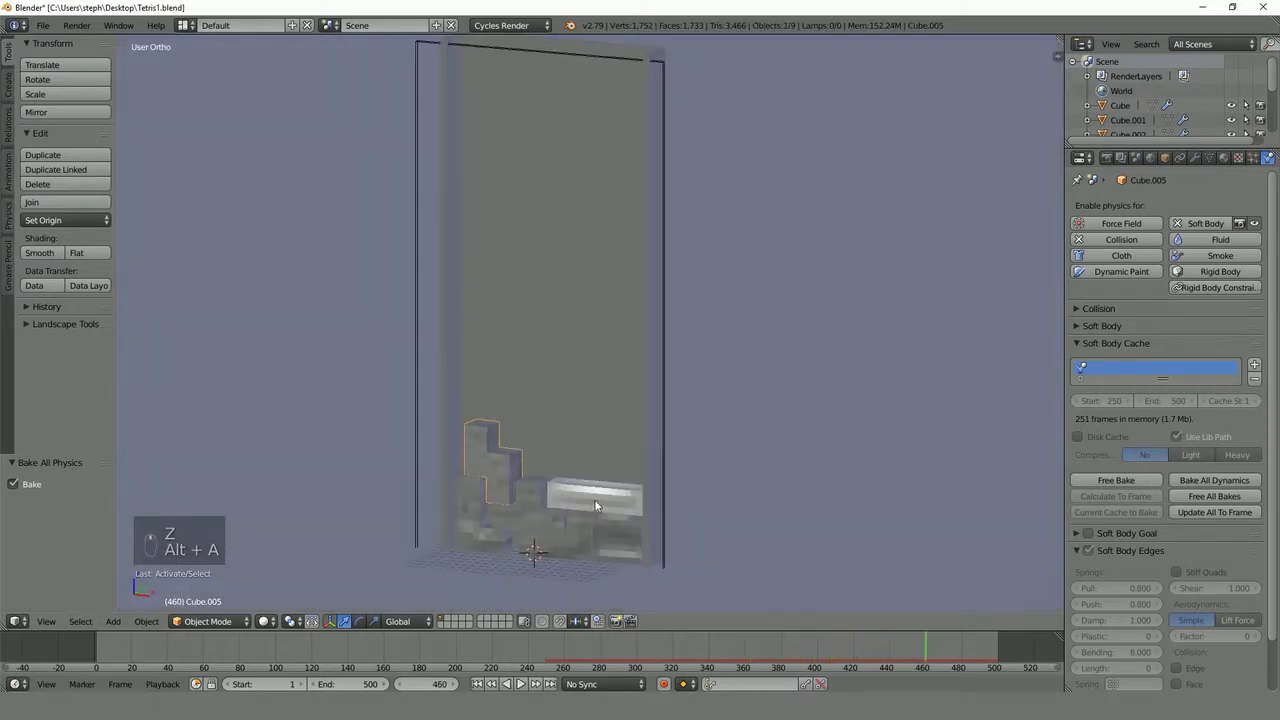
- Set the current frame to 450
click(421, 684)
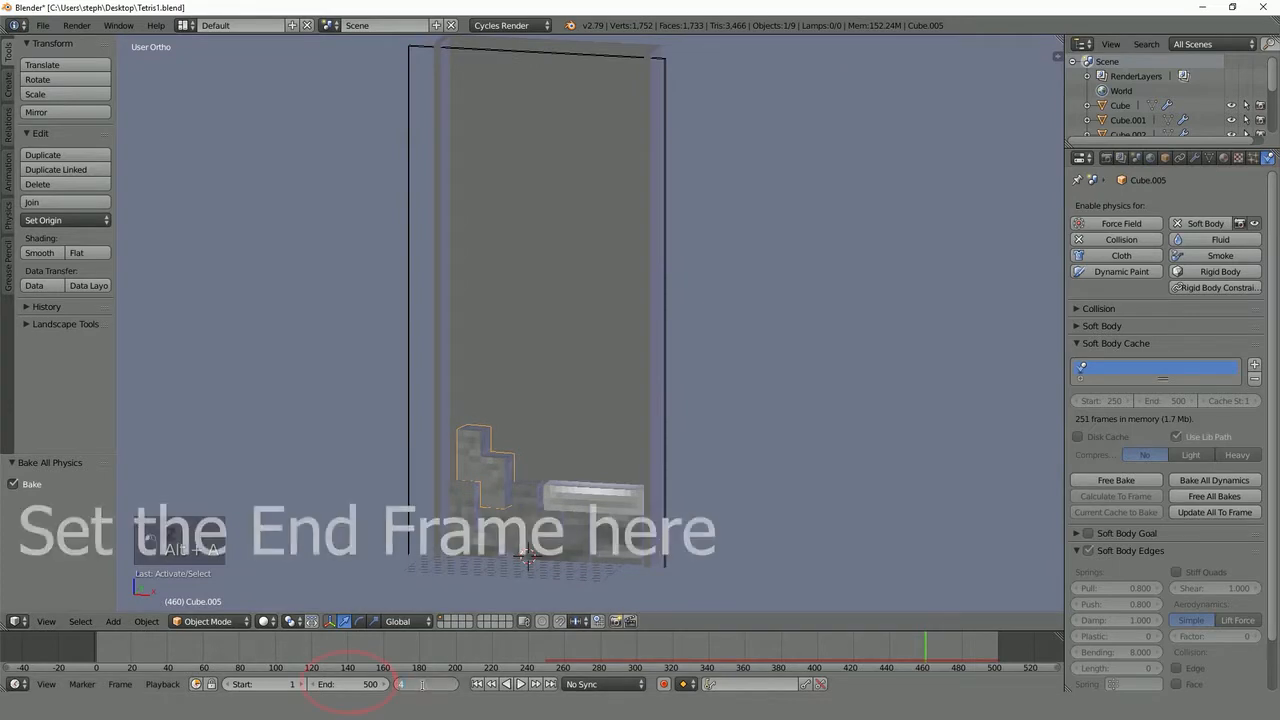
text(450)
key(Return)
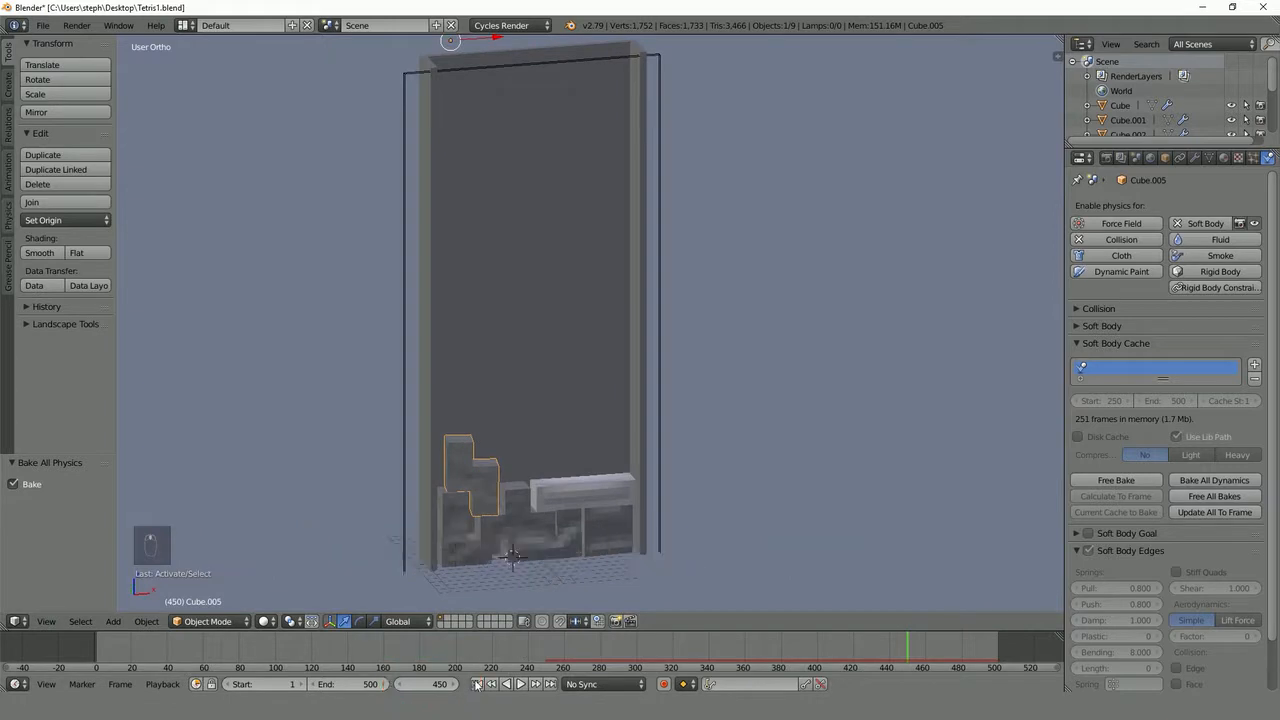
- Select all six settled Tetris blocks and apply smooth shading to them
scroll(561, 443, down, 1)
middle_drag(561, 443, 548, 351)
scroll(546, 451, up, 1)
scroll(548, 351, up, 2)
shift+click(442, 464)
shift+click(593, 488)
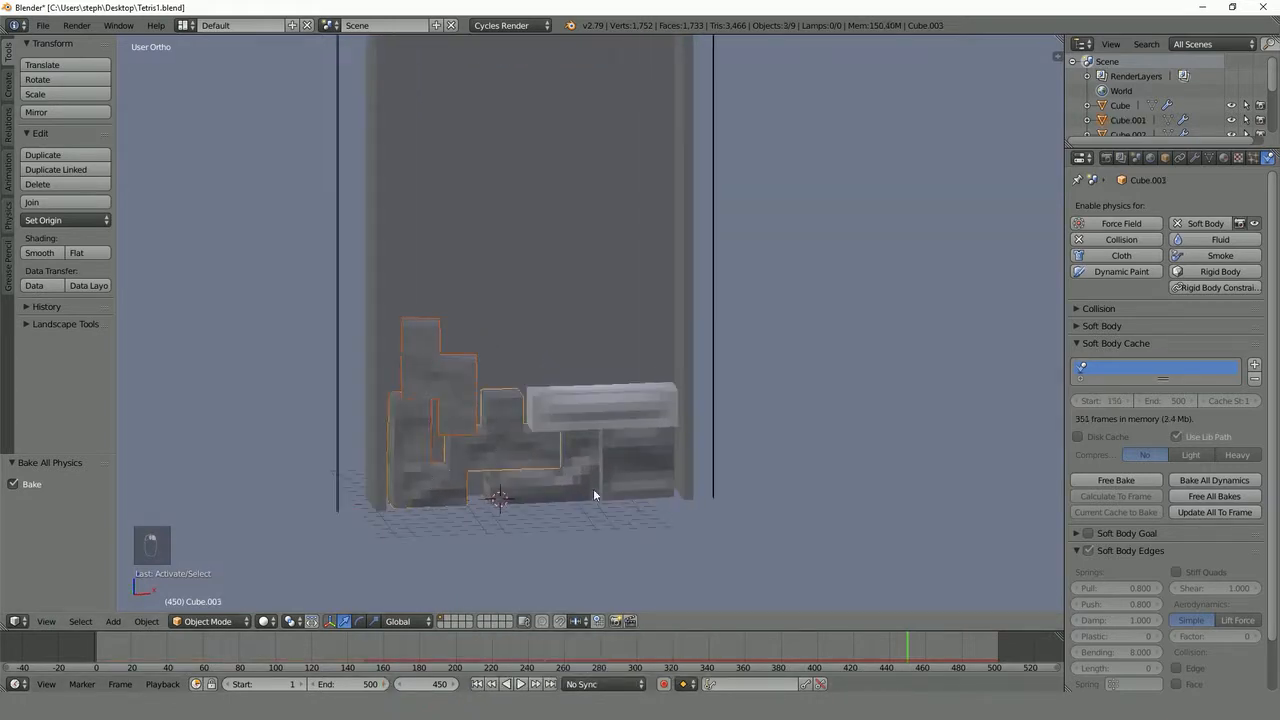
shift+click(598, 412)
shift+click(600, 430)
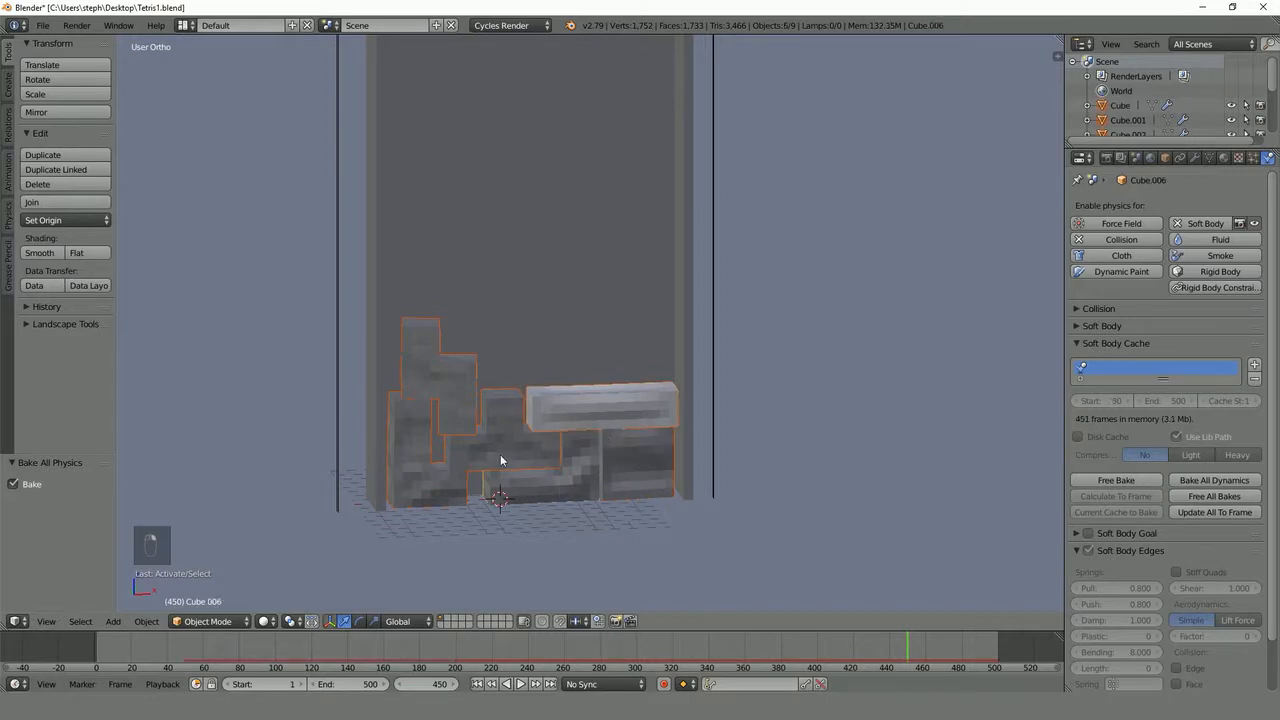
click(48, 253)
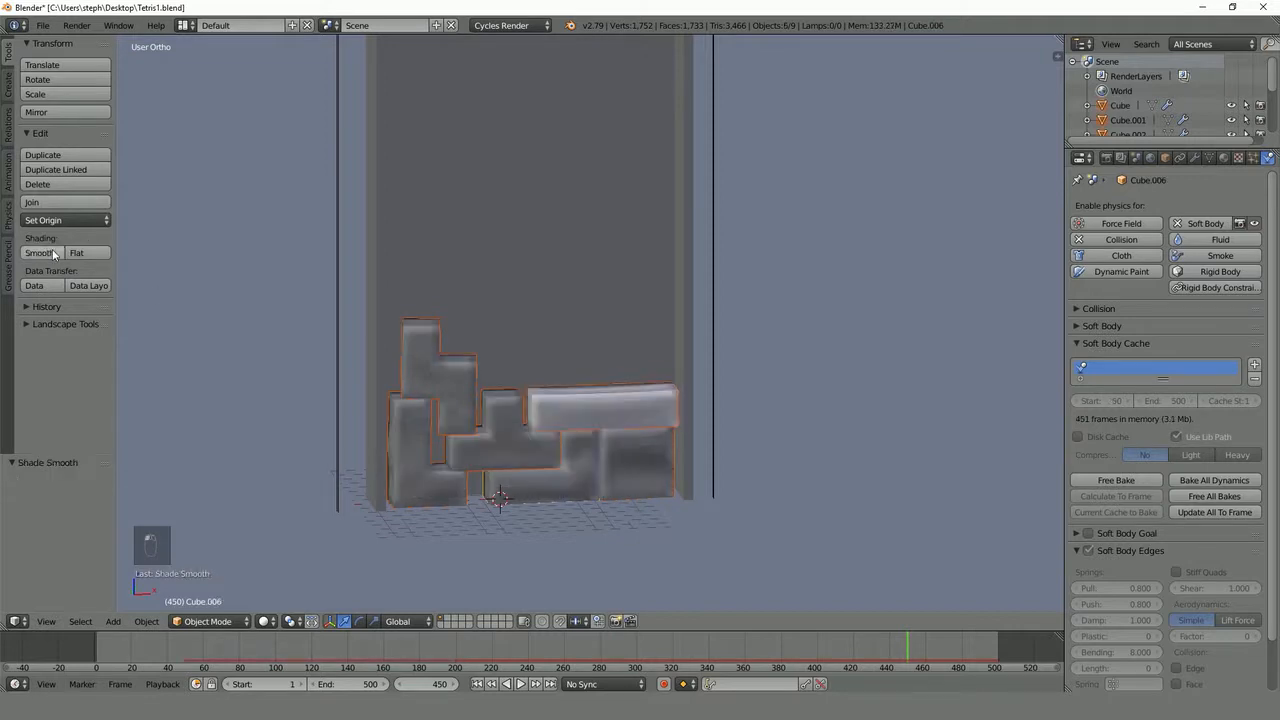
- Add a Subdivision Surface modifier to the long bar block and set its view subdivisions to 2
middle_drag(560, 440, 616, 398)
right_click(616, 398)
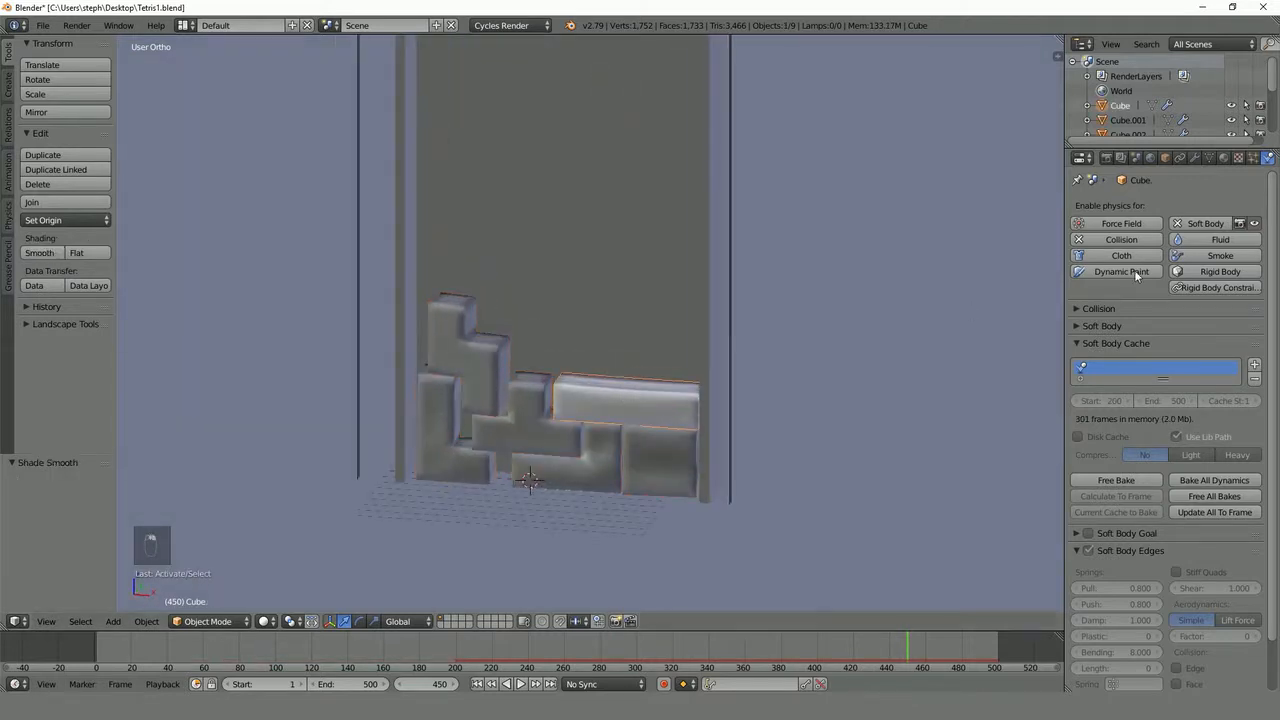
click(1194, 158)
click(1144, 206)
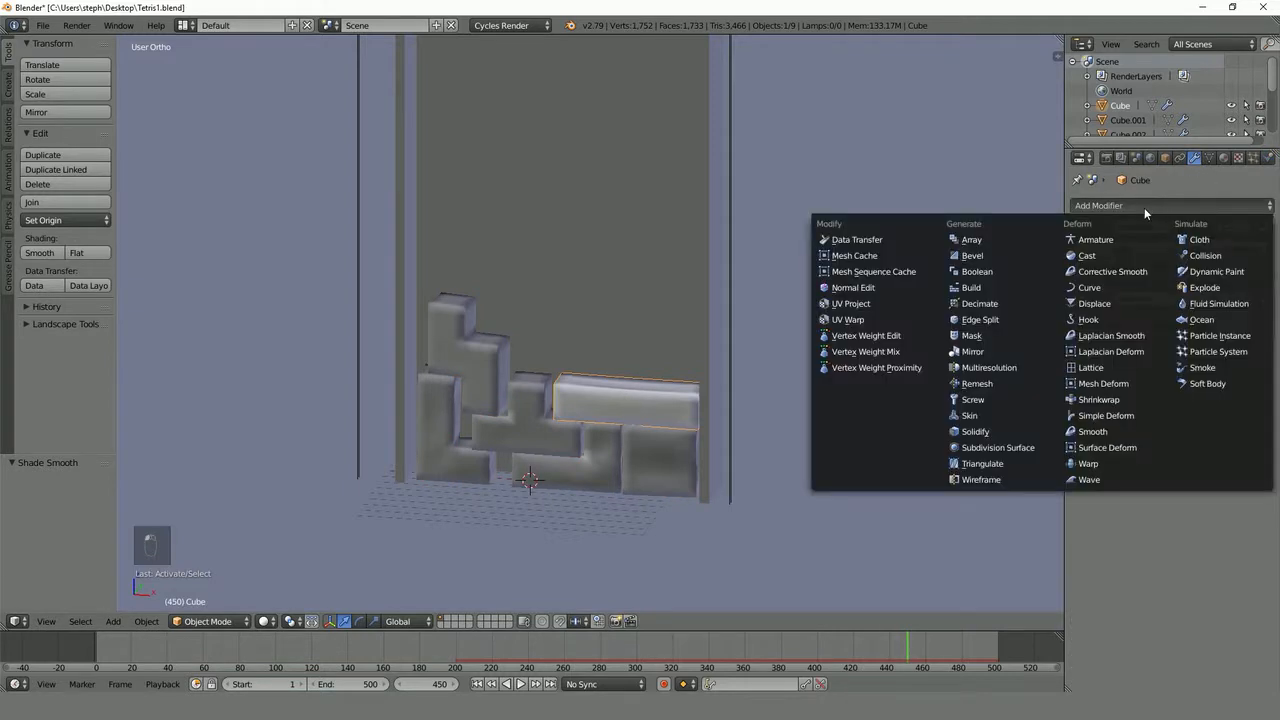
click(1020, 446)
scroll(1020, 442, up, 1)
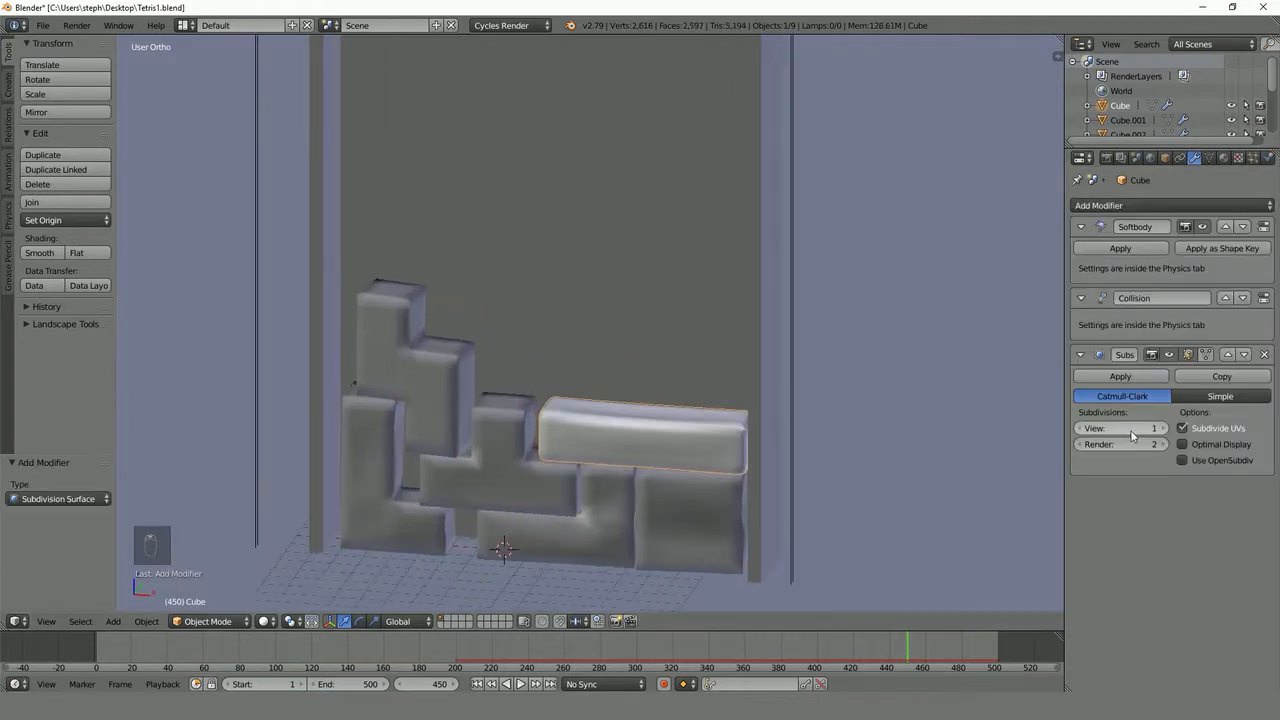
click(1165, 428)
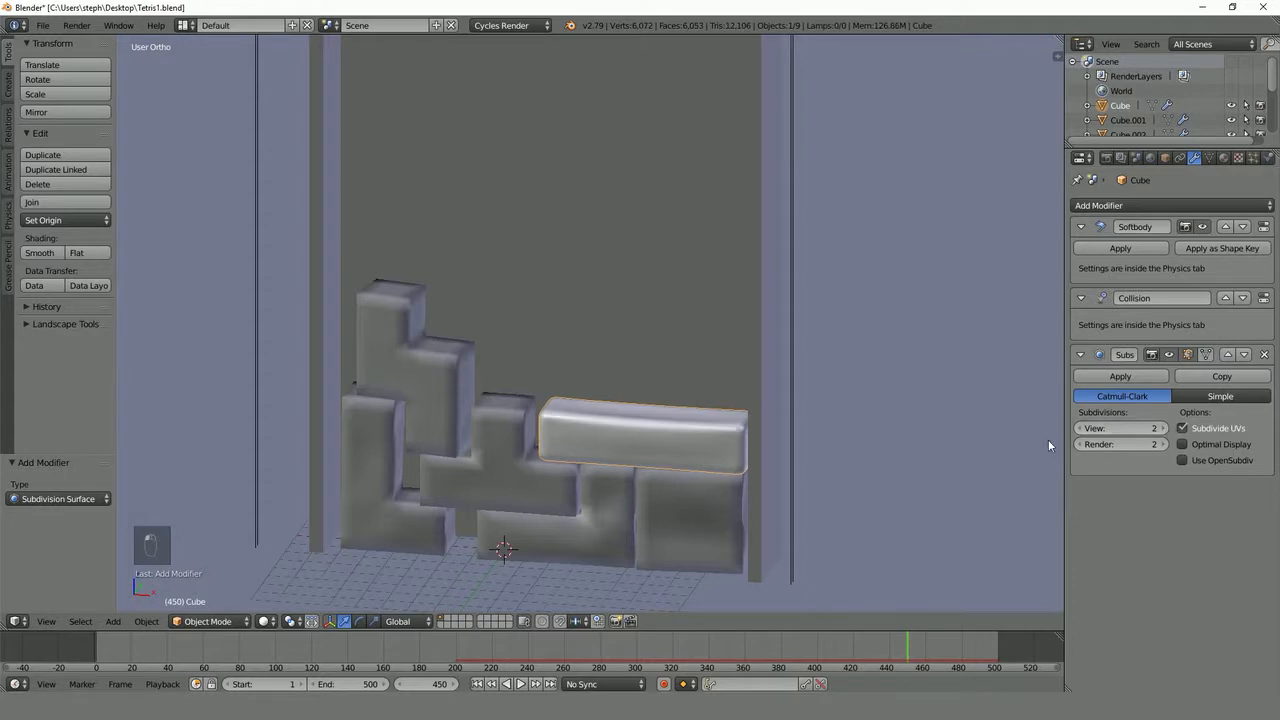
- Add a Subdivision Surface modifier with 2 view subdivisions to the square block under the long bar
right_click(673, 501)
click(1144, 206)
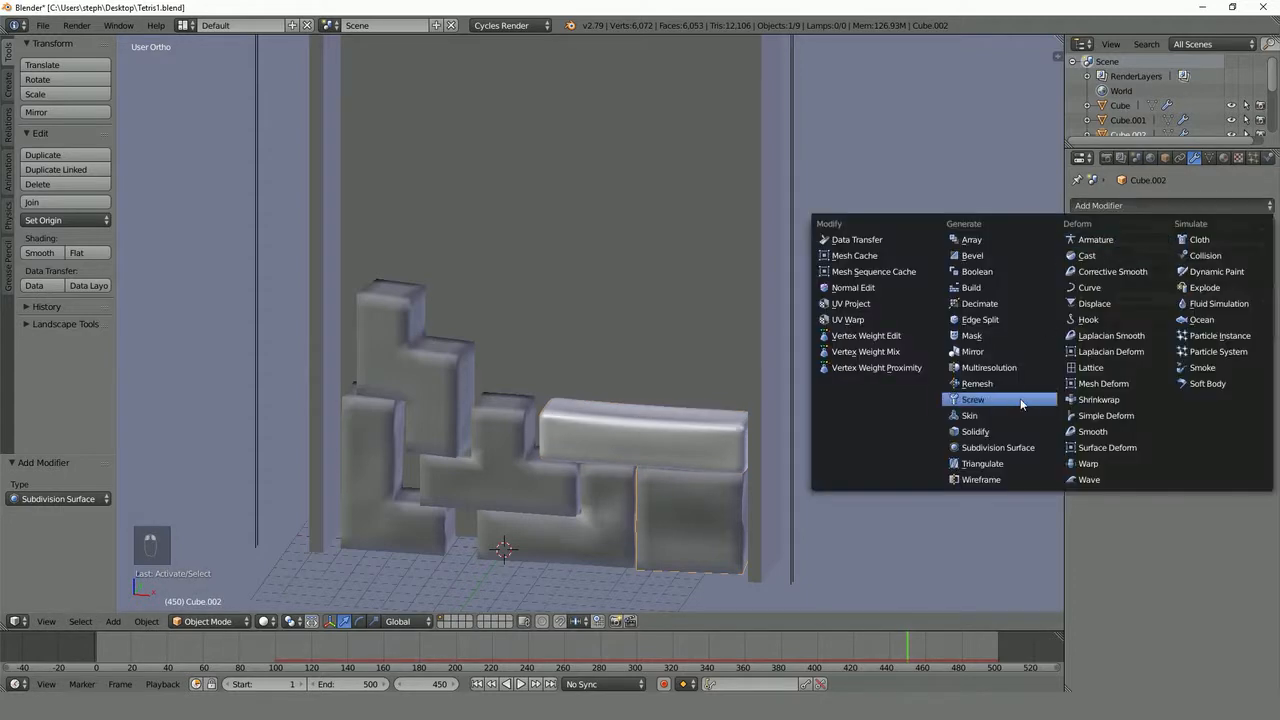
click(1044, 450)
key(ctrl+2)
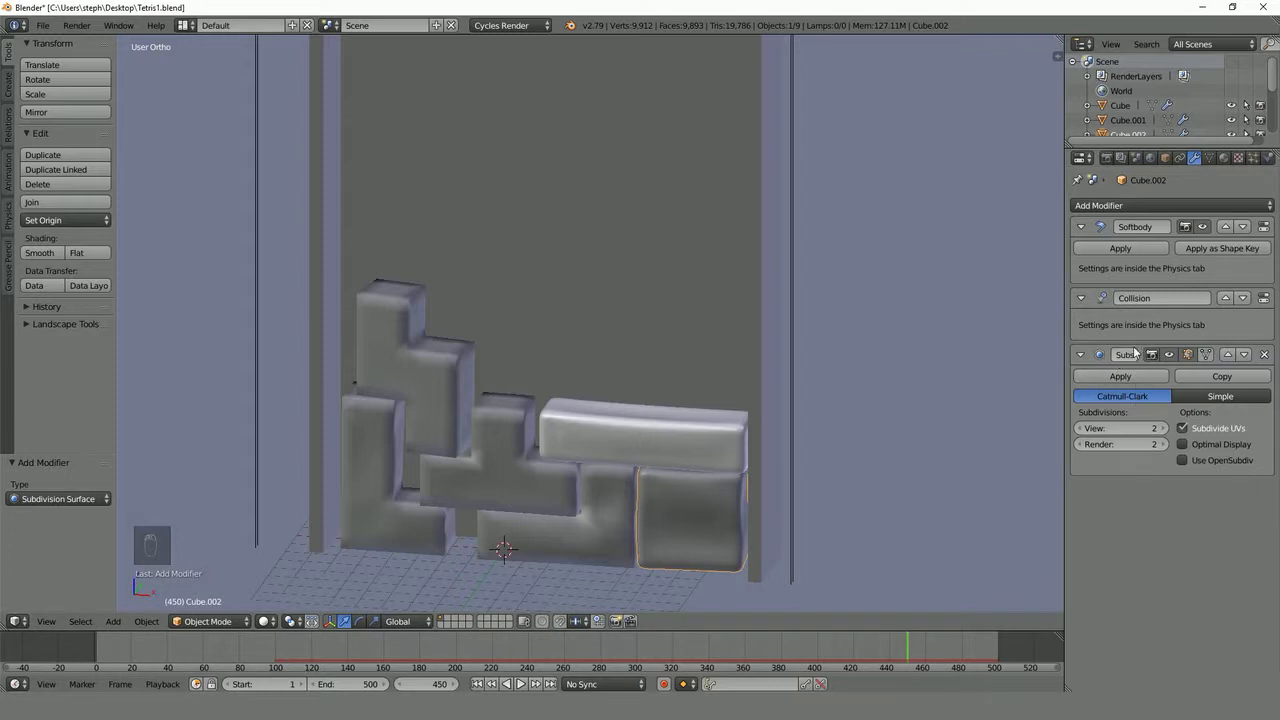
- Give each of the four remaining blocks a level 2 subdivision surface and deselect everything
right_click(613, 512)
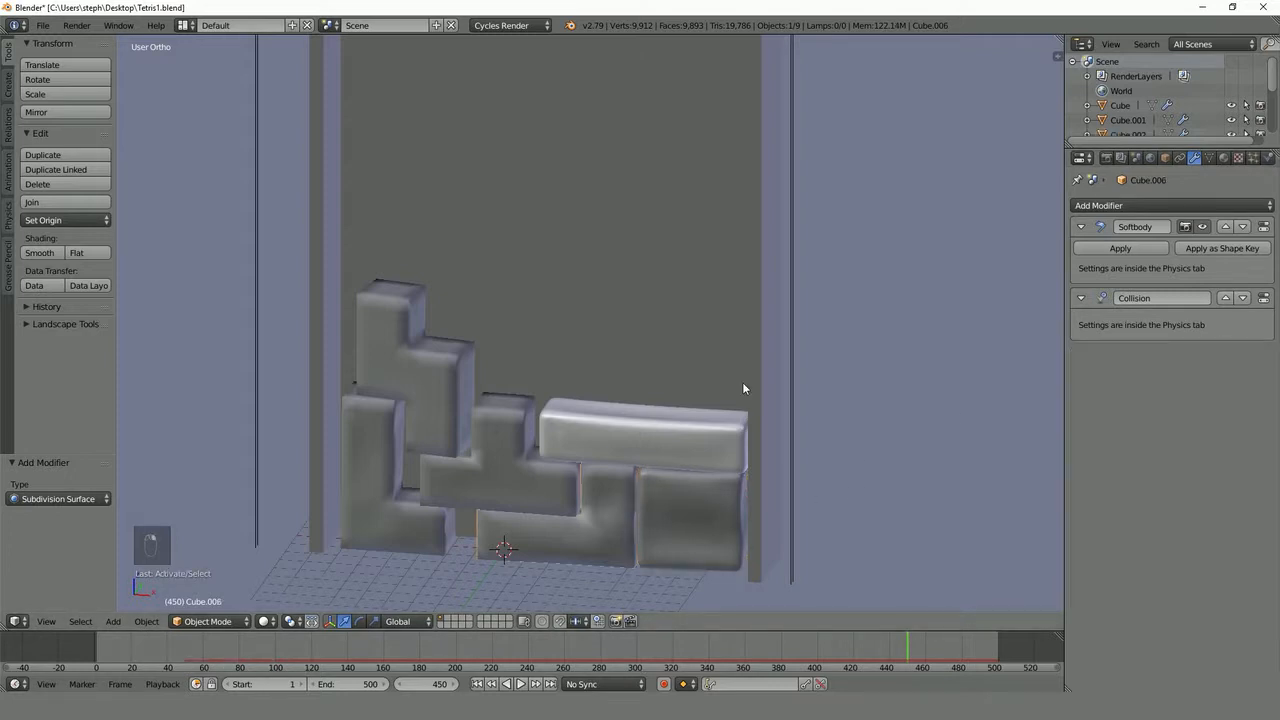
key(ctrl+2)
right_click(502, 433)
key(ctrl+2)
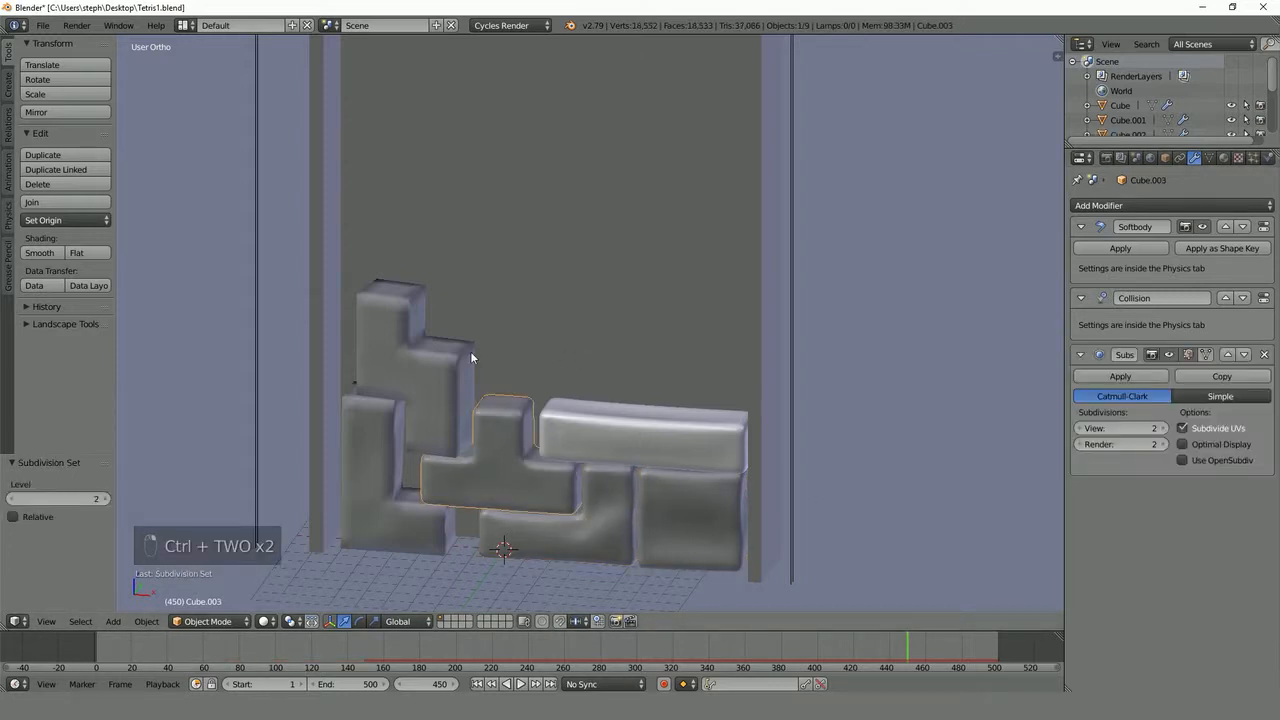
right_click(452, 387)
key(ctrl+2)
right_click(369, 466)
key(ctrl+2)
key(a)
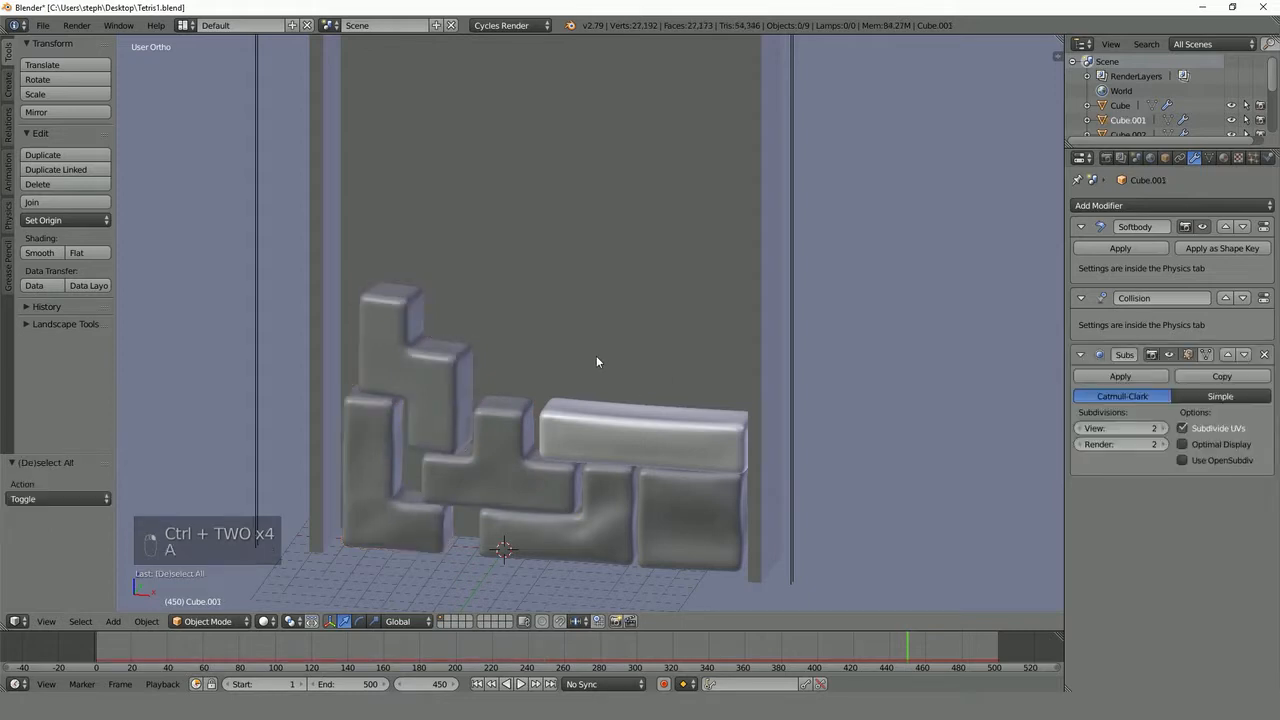
- Enable nodes on the long bar's material, change its surface to Principled BSDF and set the roughness to 0.600
scroll(597, 358, down, 2)
mouse_move(598, 358)
middle_down()
mouse_move(645, 349)
mouse_move(618, 362)
middle_up()
scroll(624, 353, down, 2)
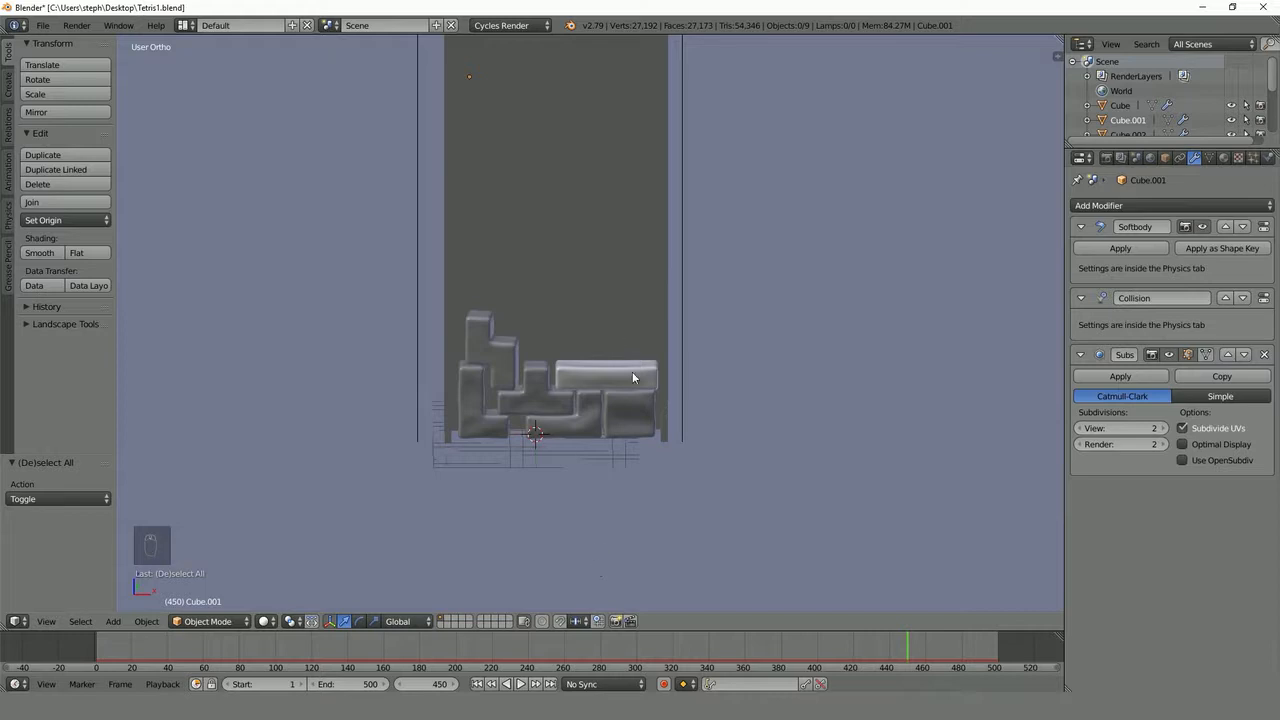
scroll(629, 384, up, 2)
right_click(632, 406)
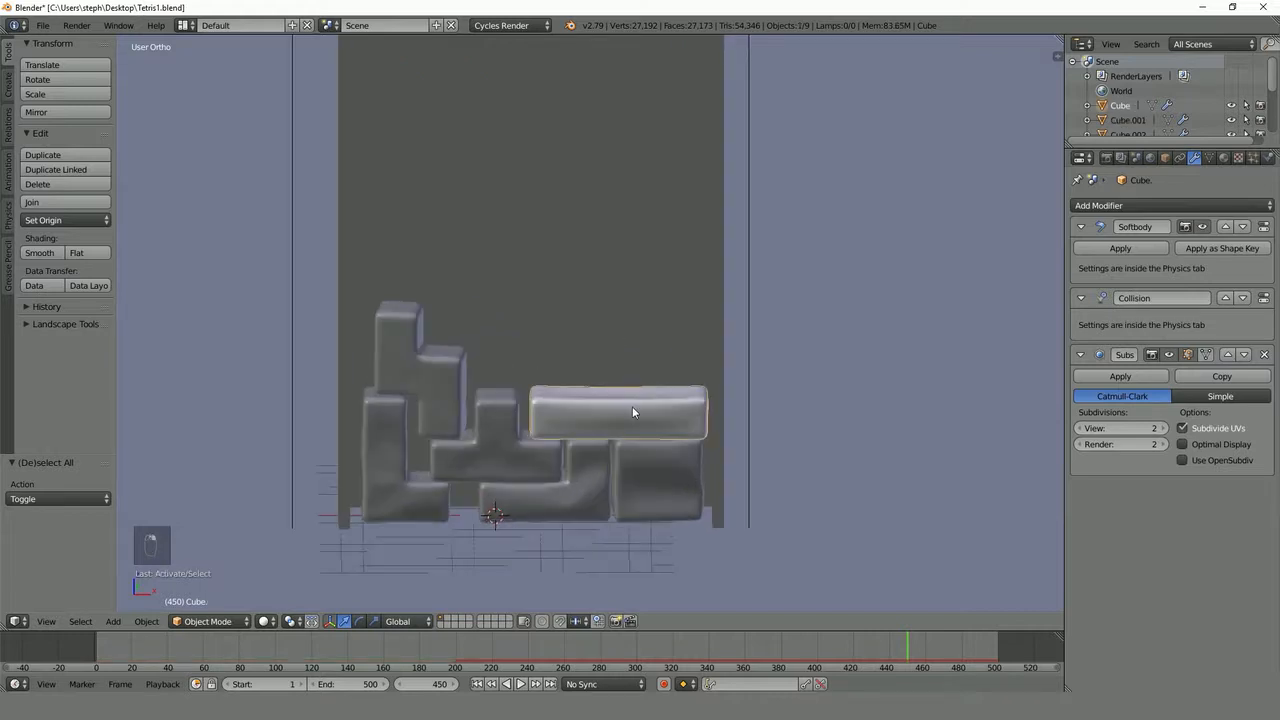
click(1226, 158)
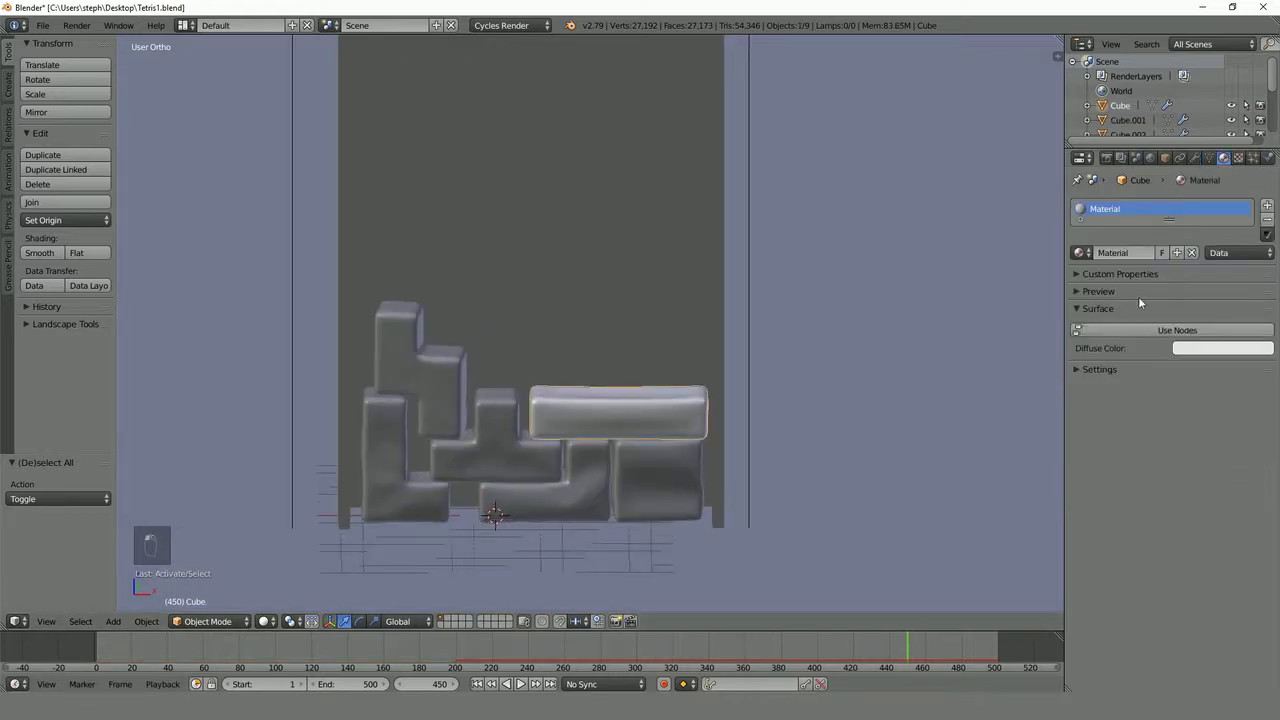
click(1176, 330)
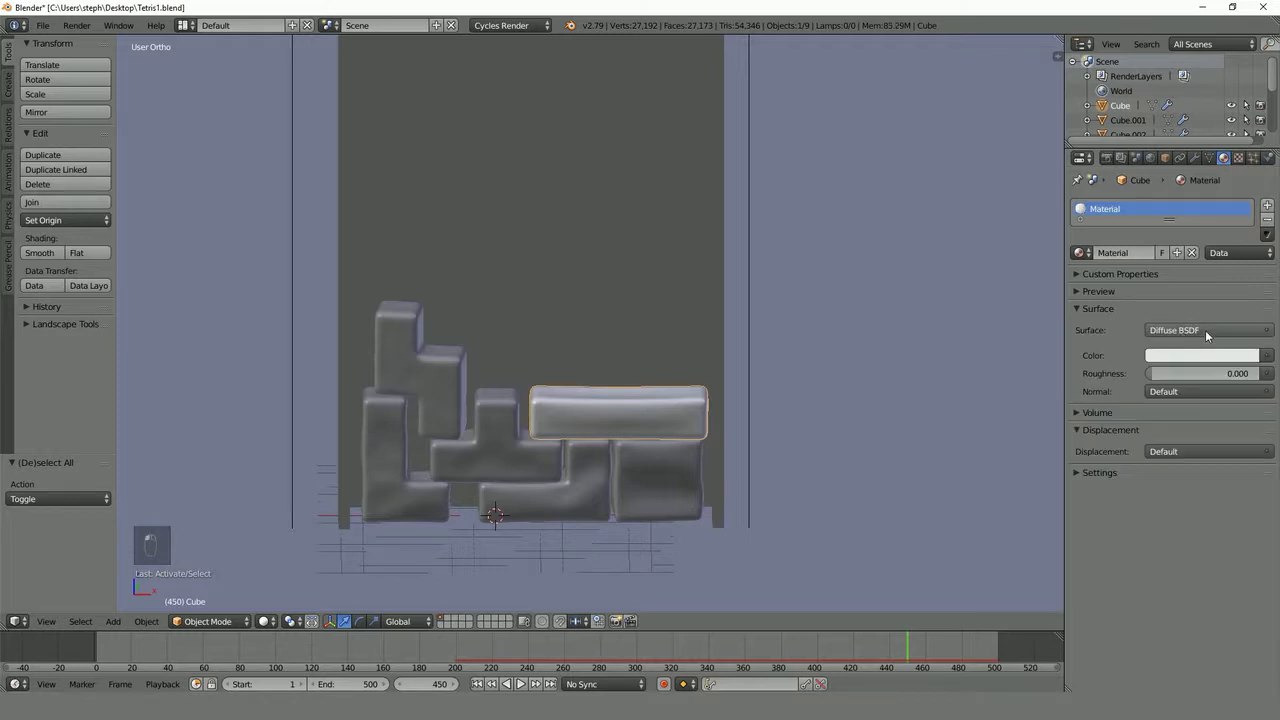
click(1206, 332)
click(1130, 535)
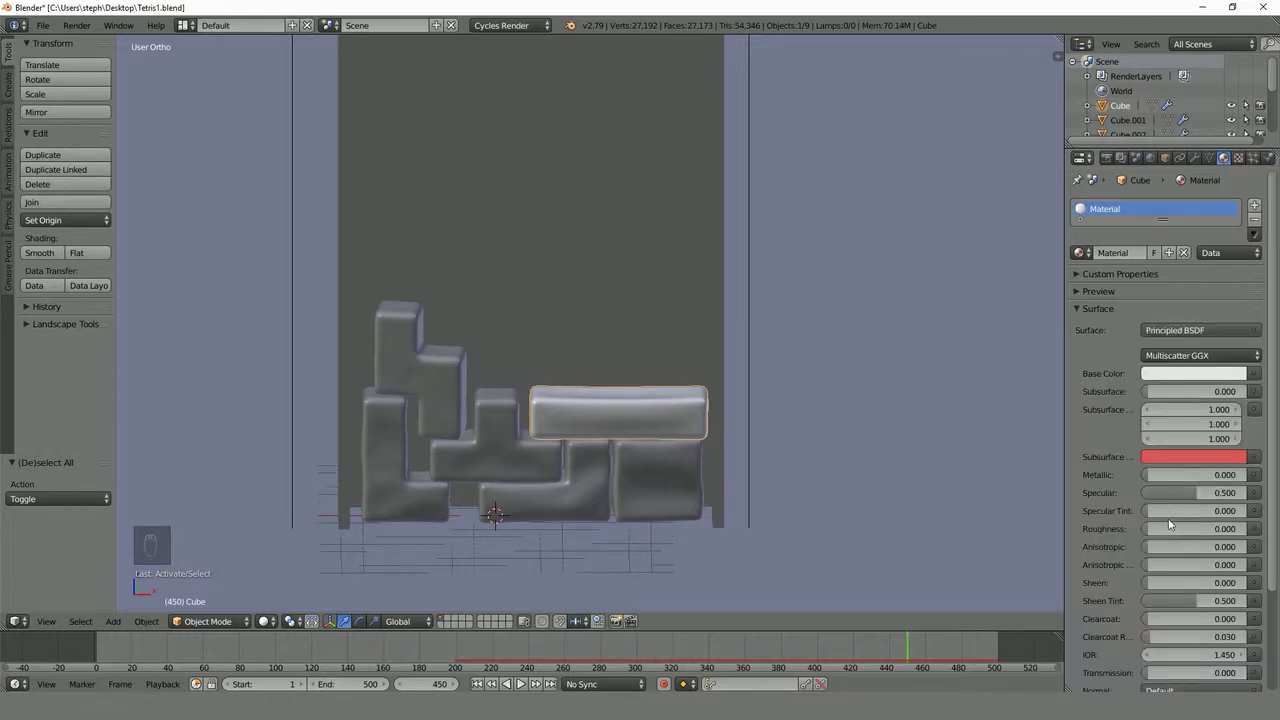
drag(1171, 528, 1206, 528)
- Show the material preview and set the long bar's base color to a saturated blue
click(1112, 290)
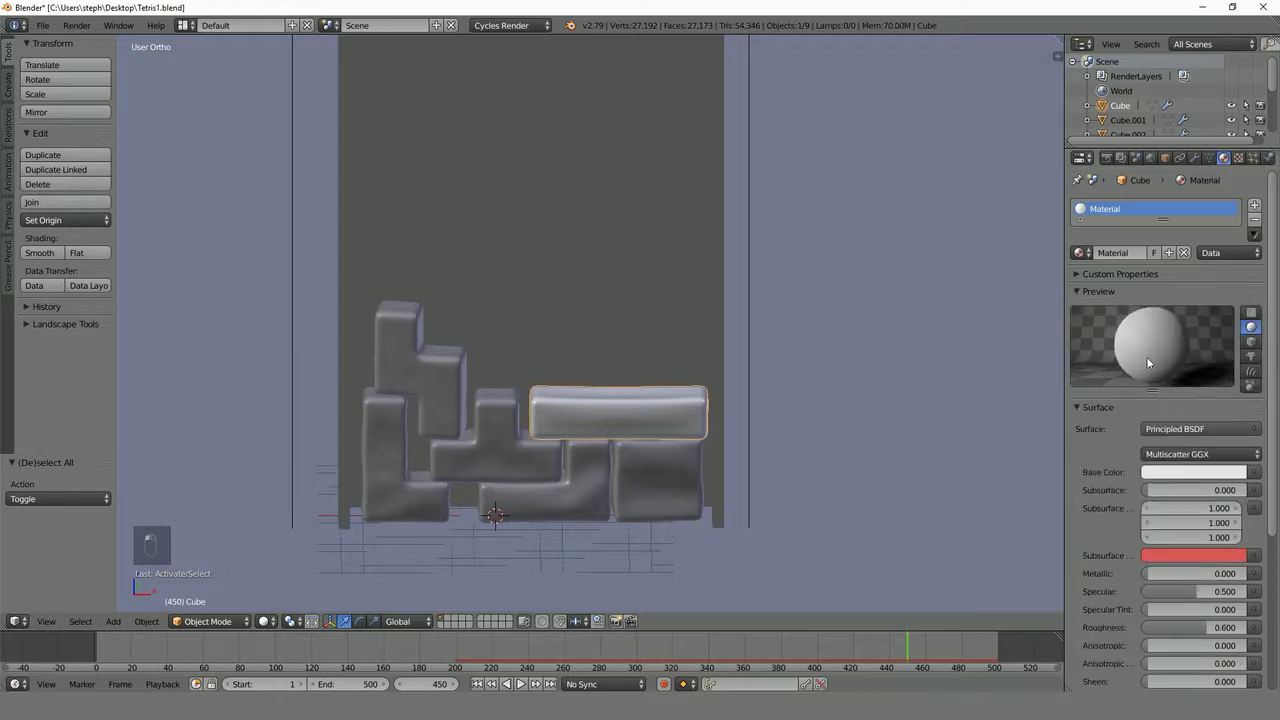
click(1206, 471)
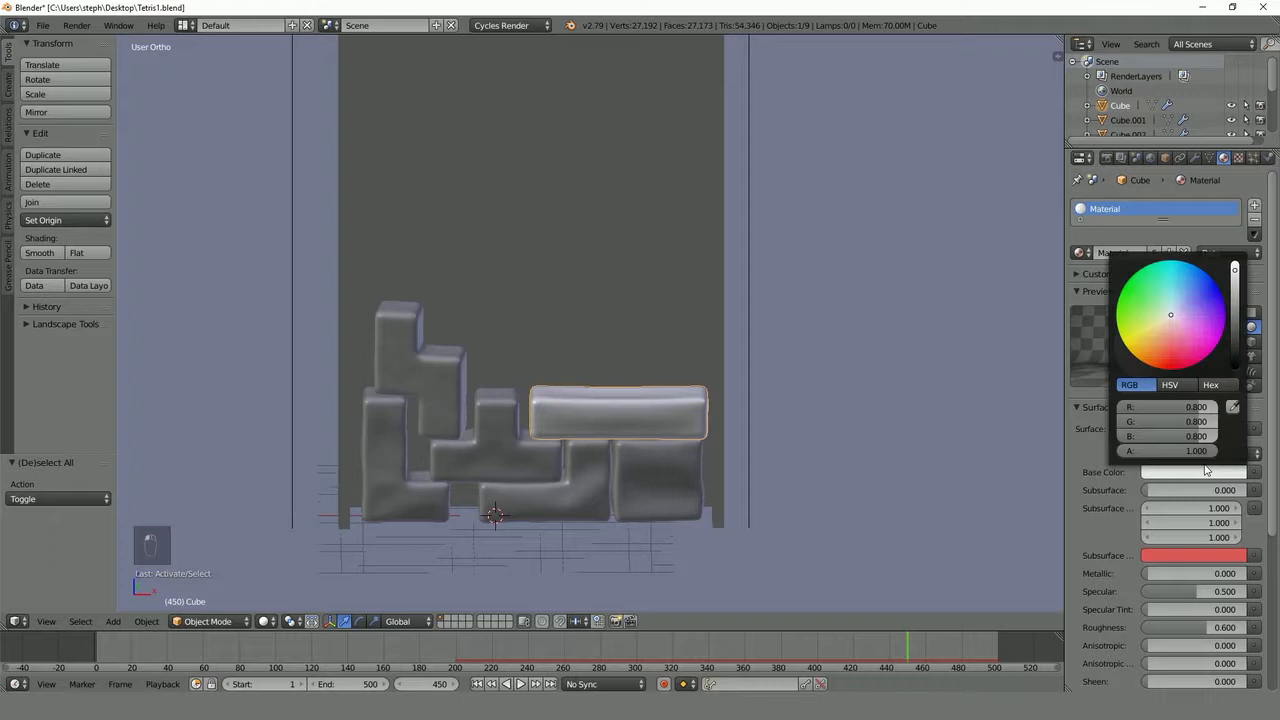
click(1209, 306)
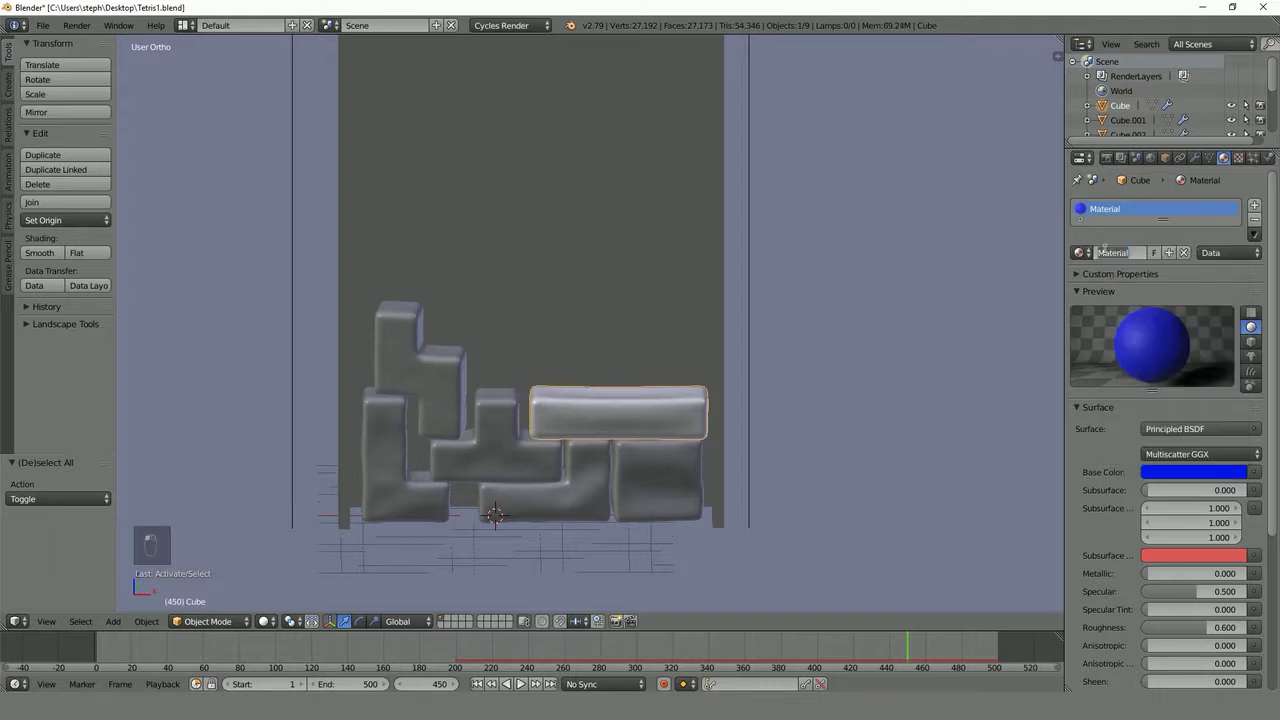
- Rename the long bar's material as Blue
text(Blue)
key(Return)
- Give the square block a separate copy of the Blue material, named Red, with a bright red base color
right_click(673, 470)
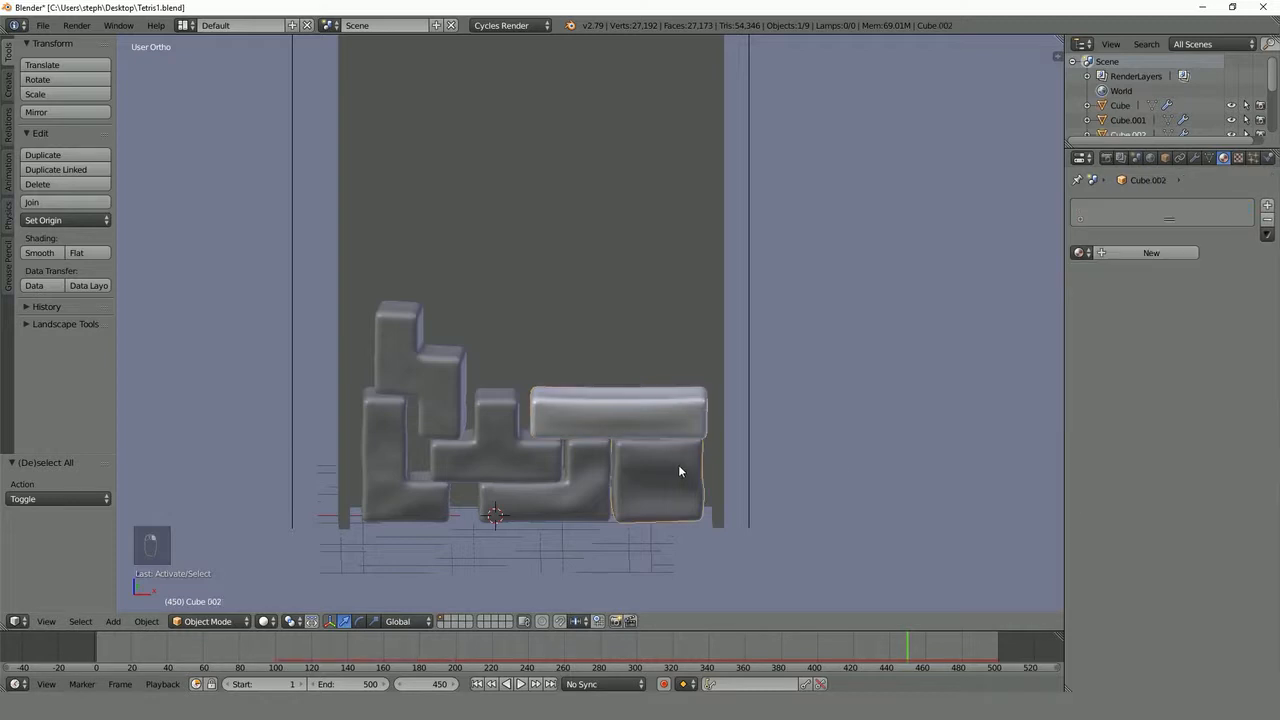
click(1080, 252)
click(1002, 274)
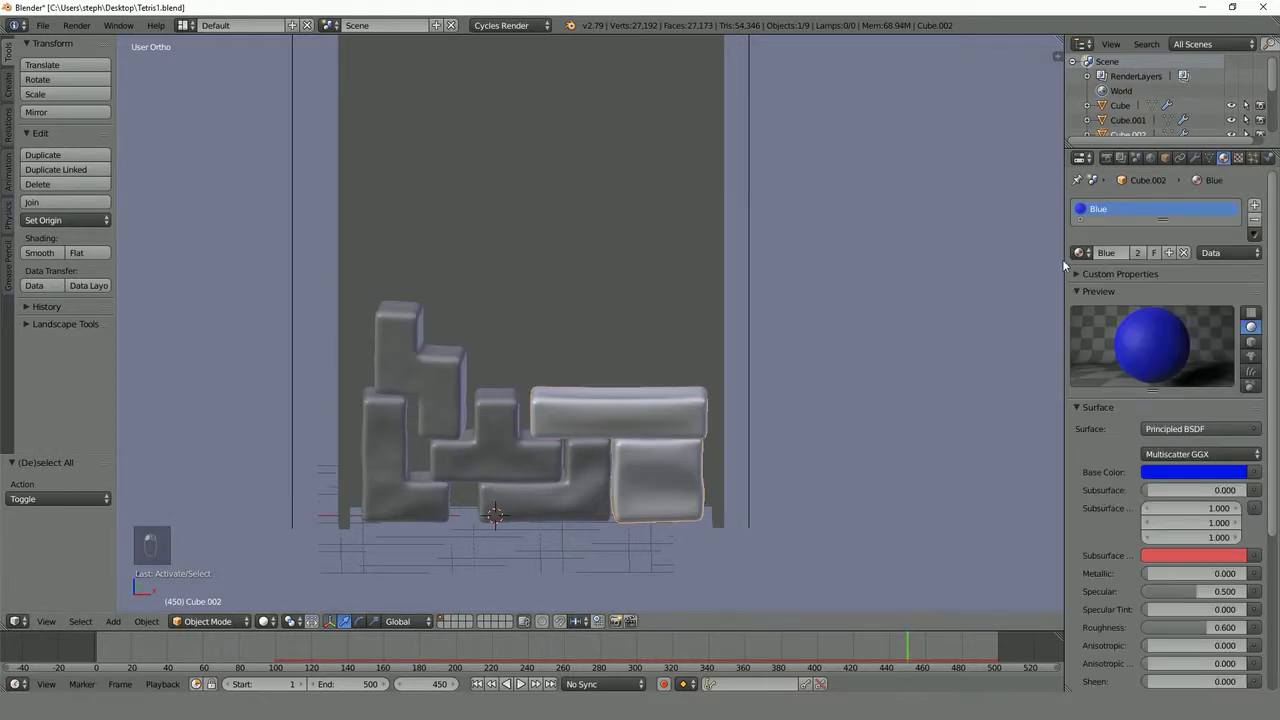
click(1136, 253)
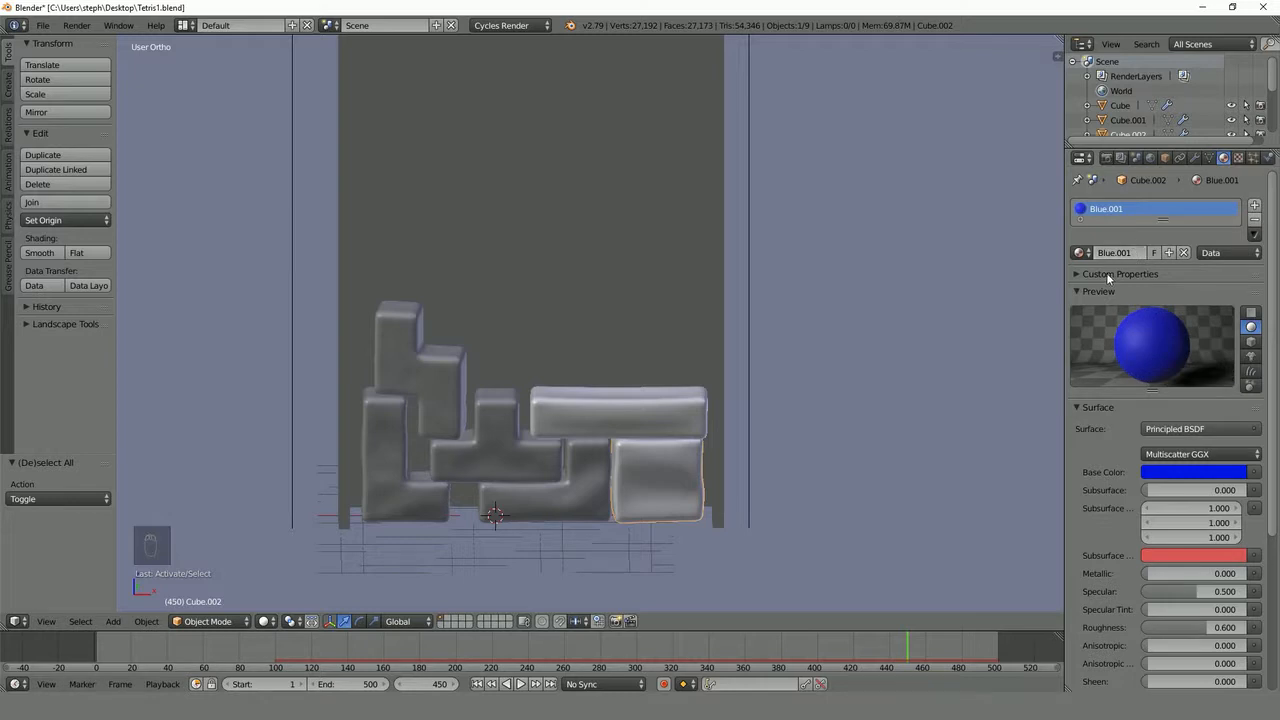
click(1128, 252)
text(B)
key(Return)
click(1192, 470)
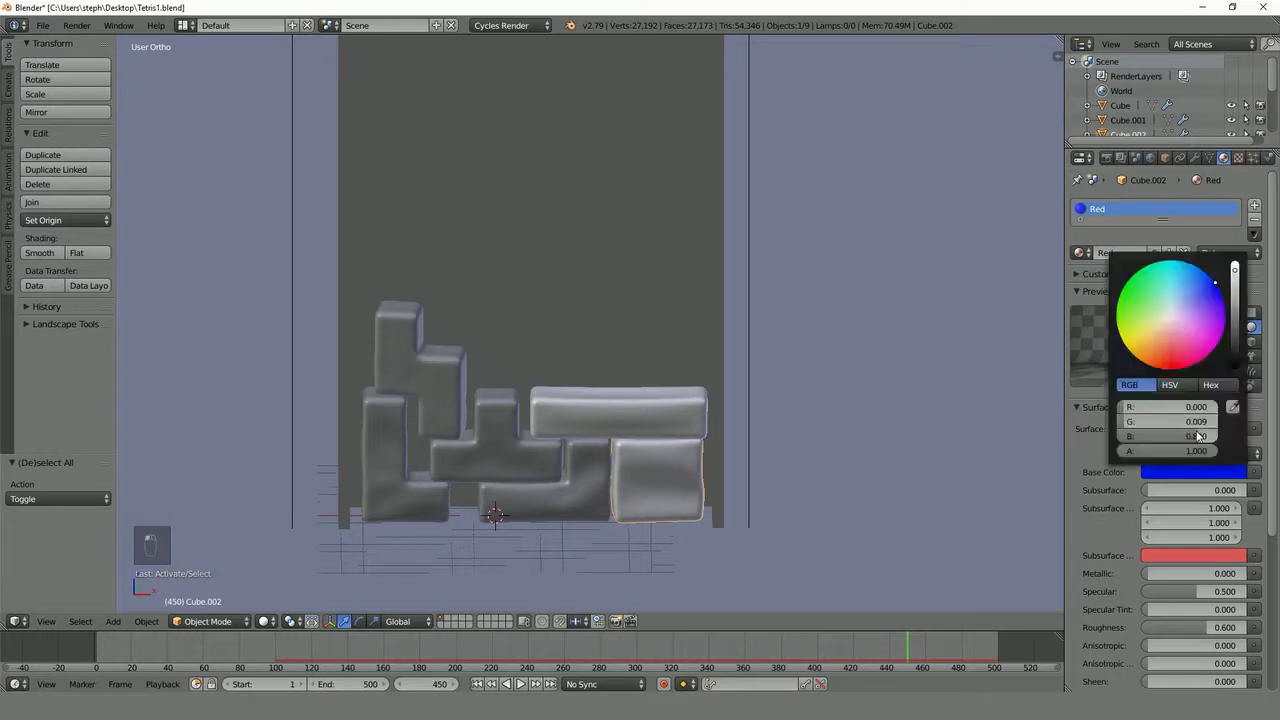
click(1172, 368)
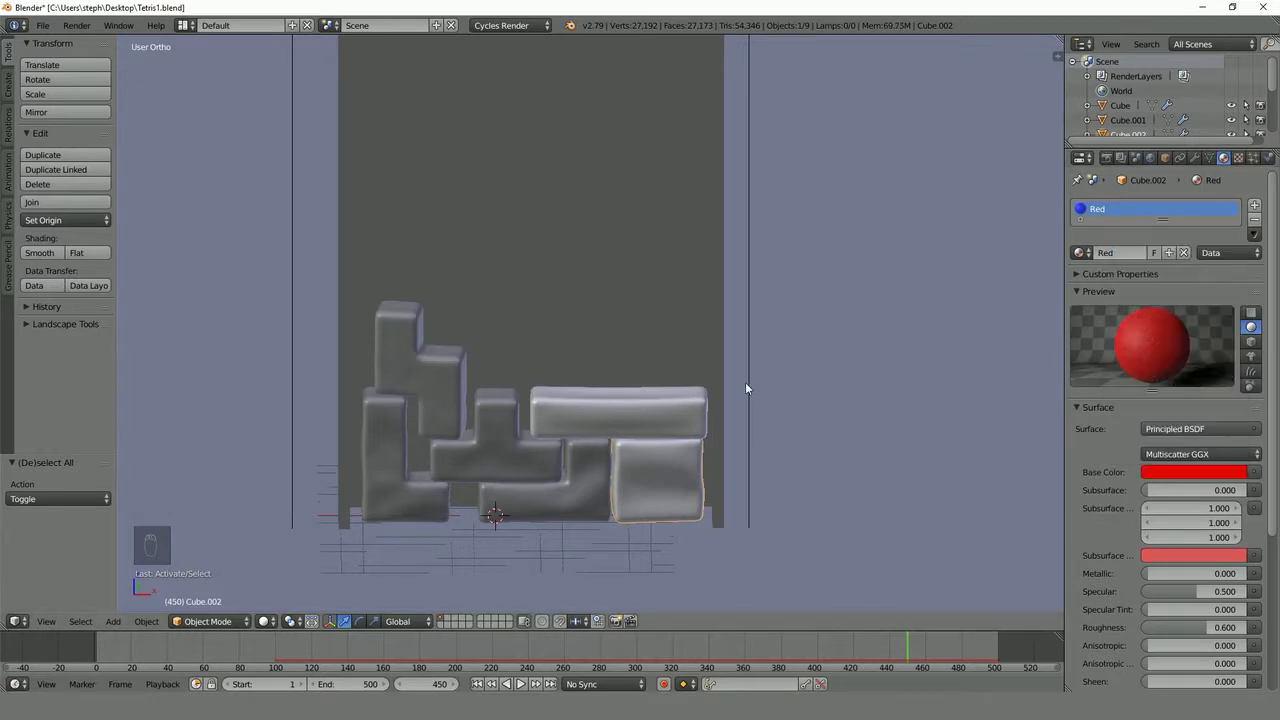
- Give the block beside the square one its own copy of the Blue material, named Green, with a bright green base color
scroll(590, 480, up, 1)
right_click(580, 498)
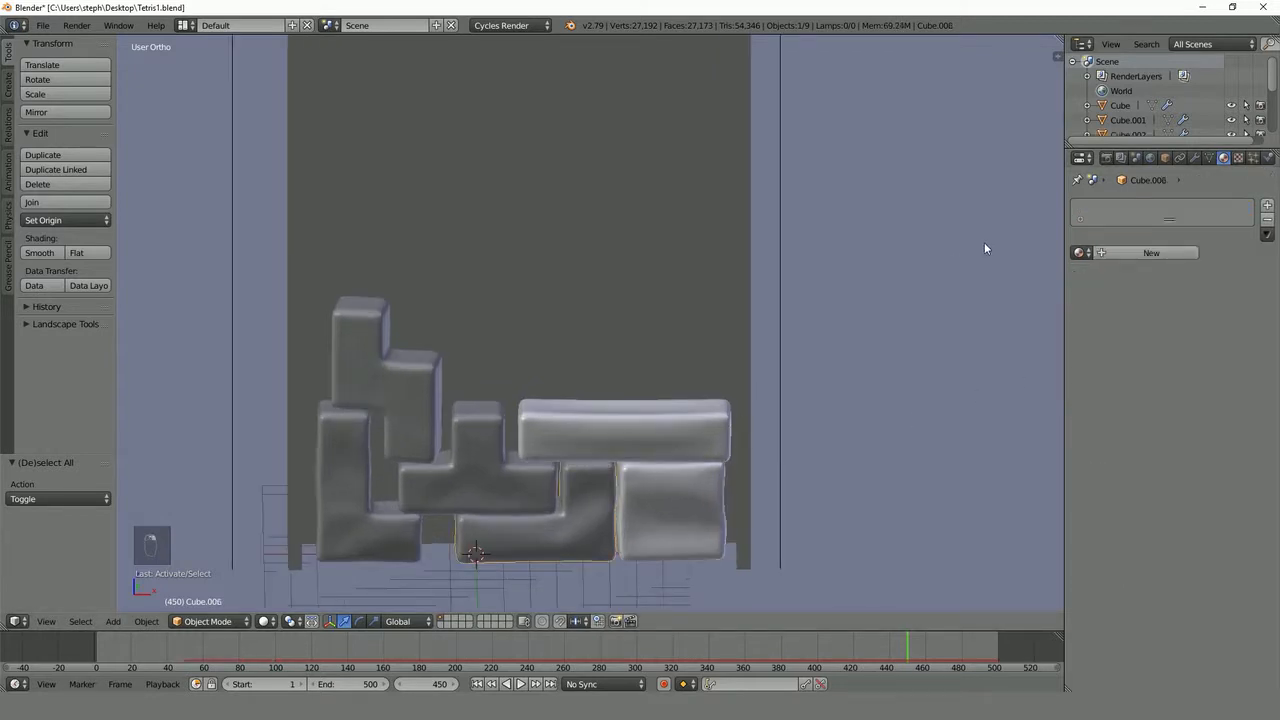
click(1079, 252)
click(984, 275)
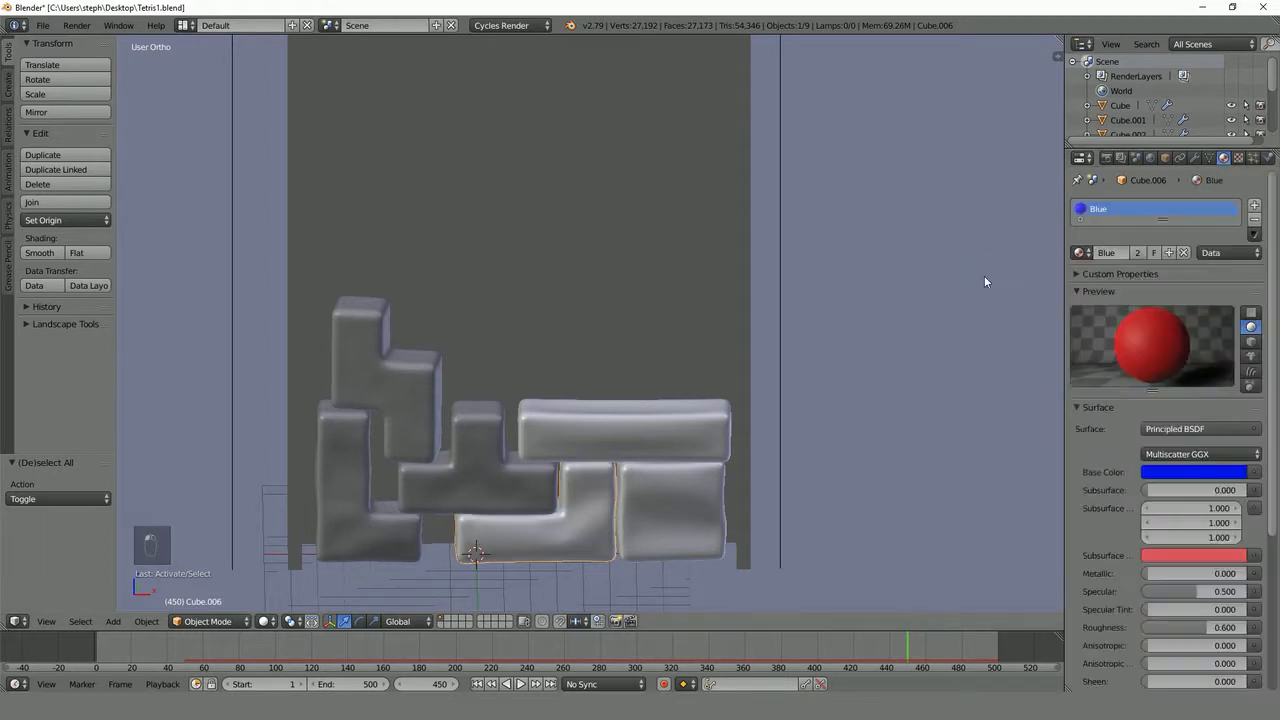
click(1135, 253)
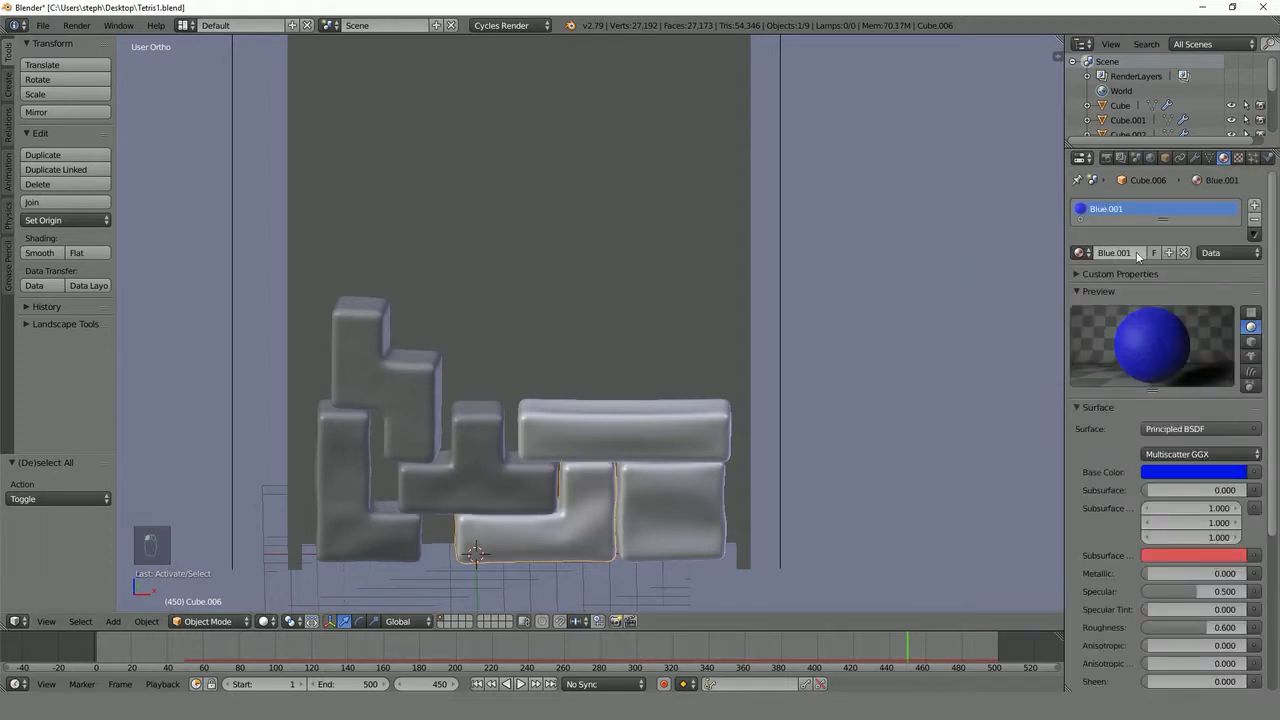
click(1183, 472)
drag(1155, 268, 1129, 279)
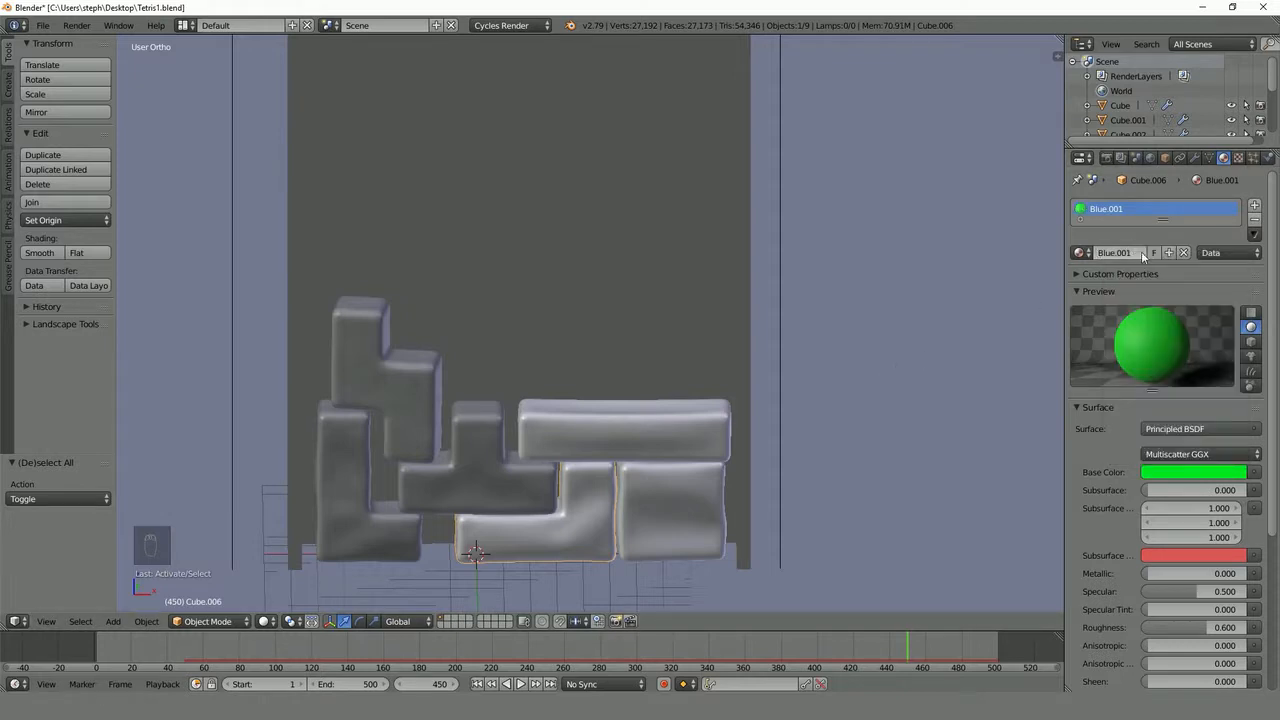
text(Green)
key(Return)
- Give the T-shaped block its own copy of the Green material, named Yellow, with a yellow base color
right_click(535, 484)
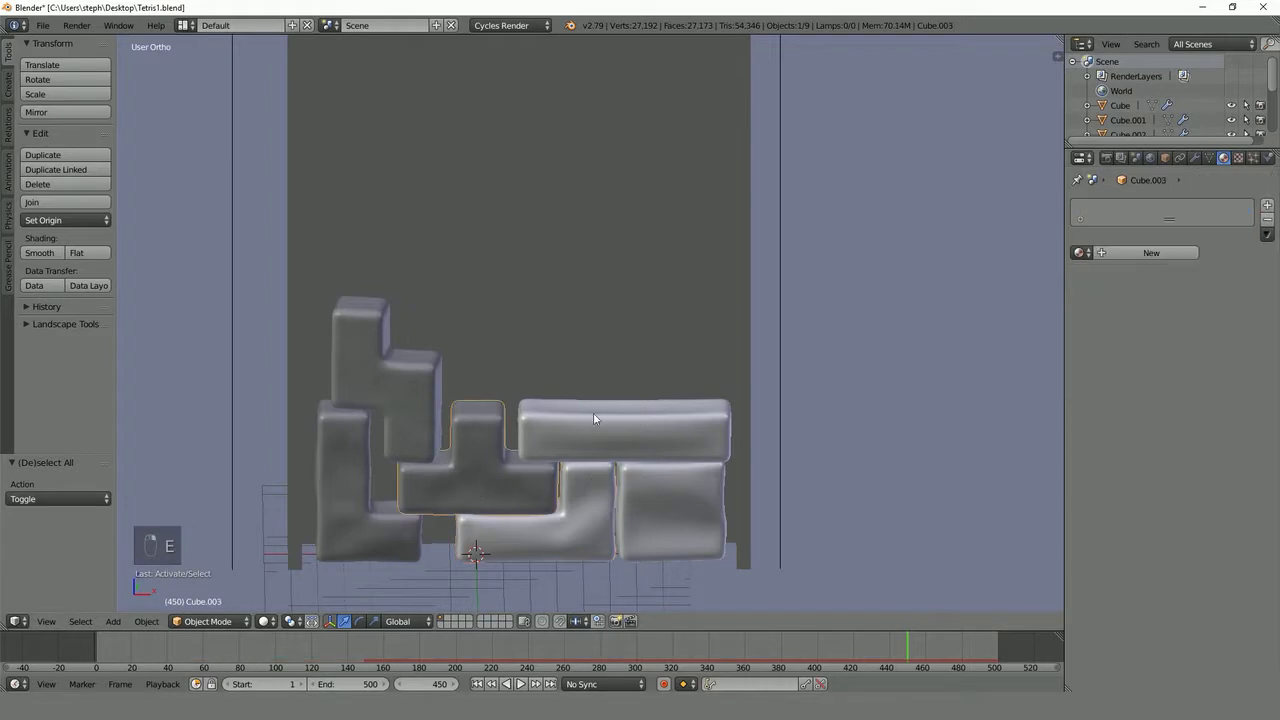
click(1086, 256)
click(1090, 274)
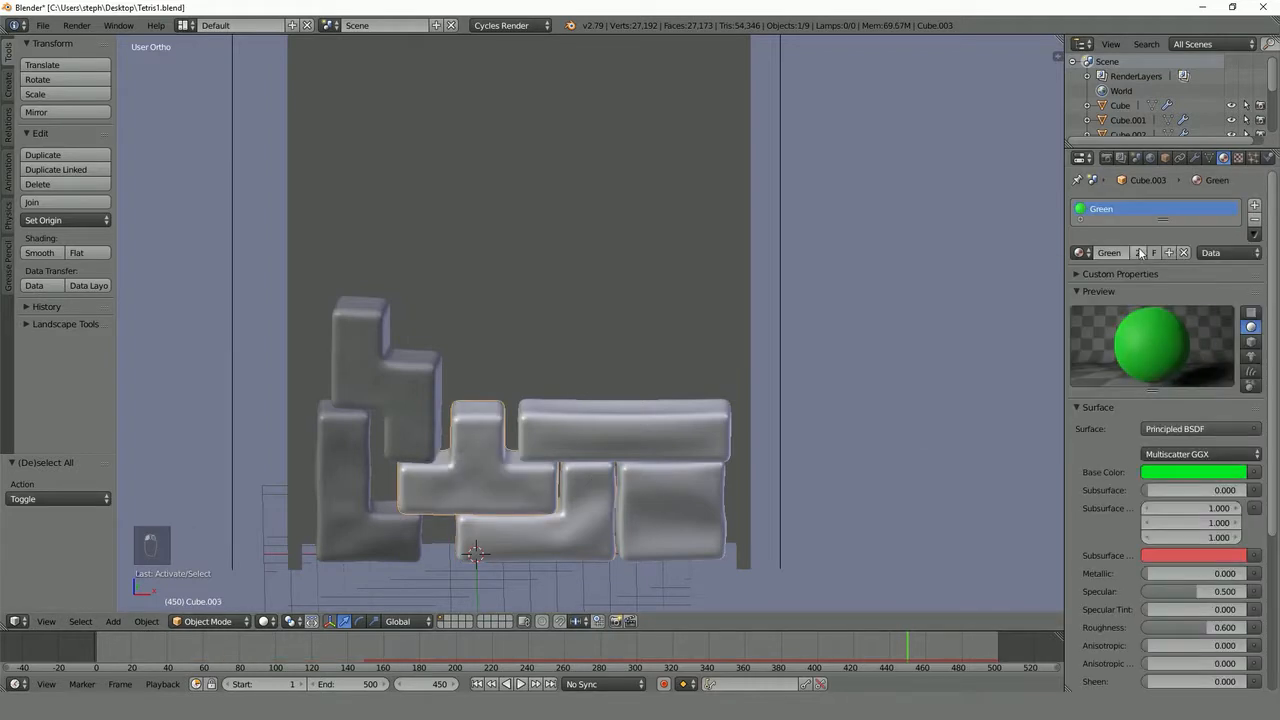
click(1168, 474)
drag(1136, 308, 1127, 346)
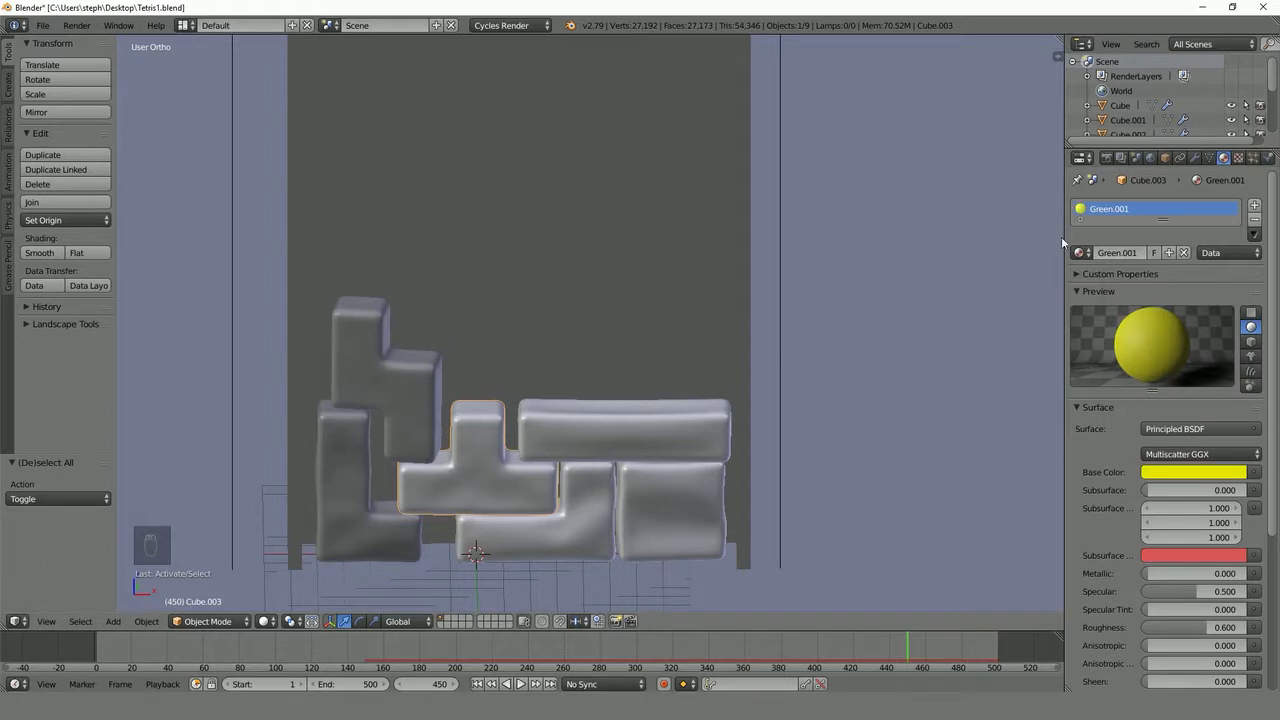
text(Yellow)
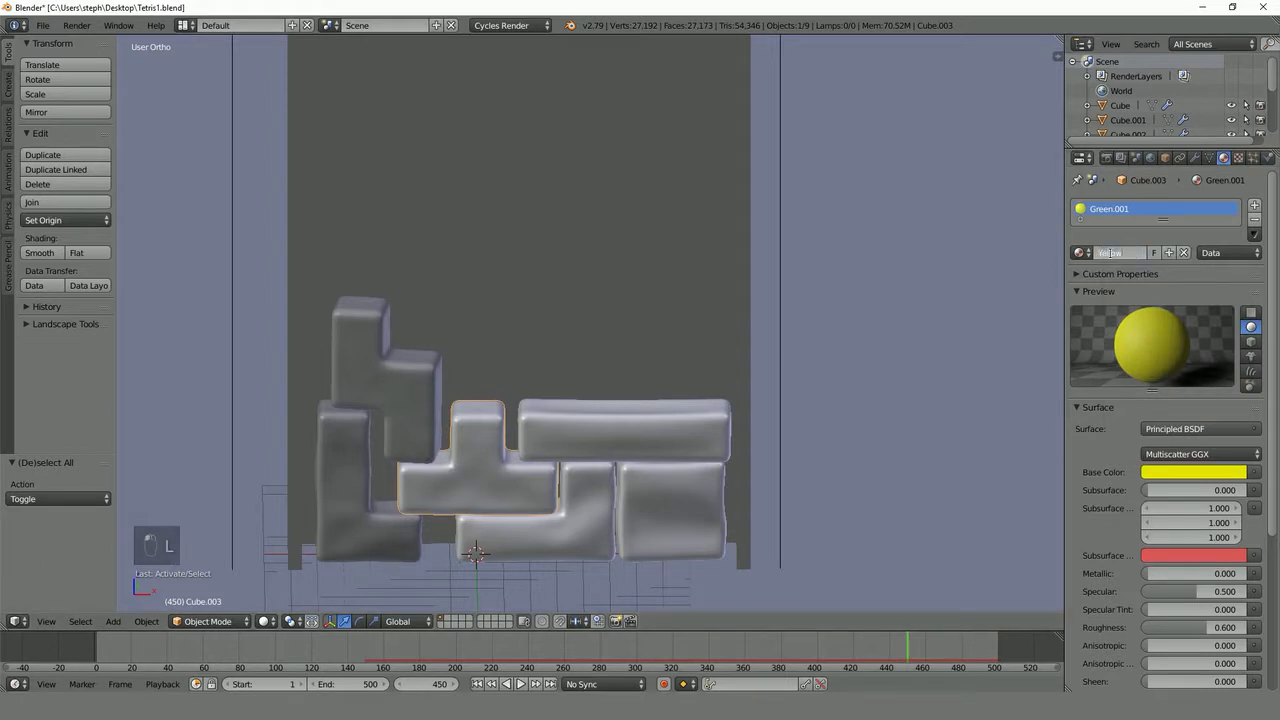
key(Return)
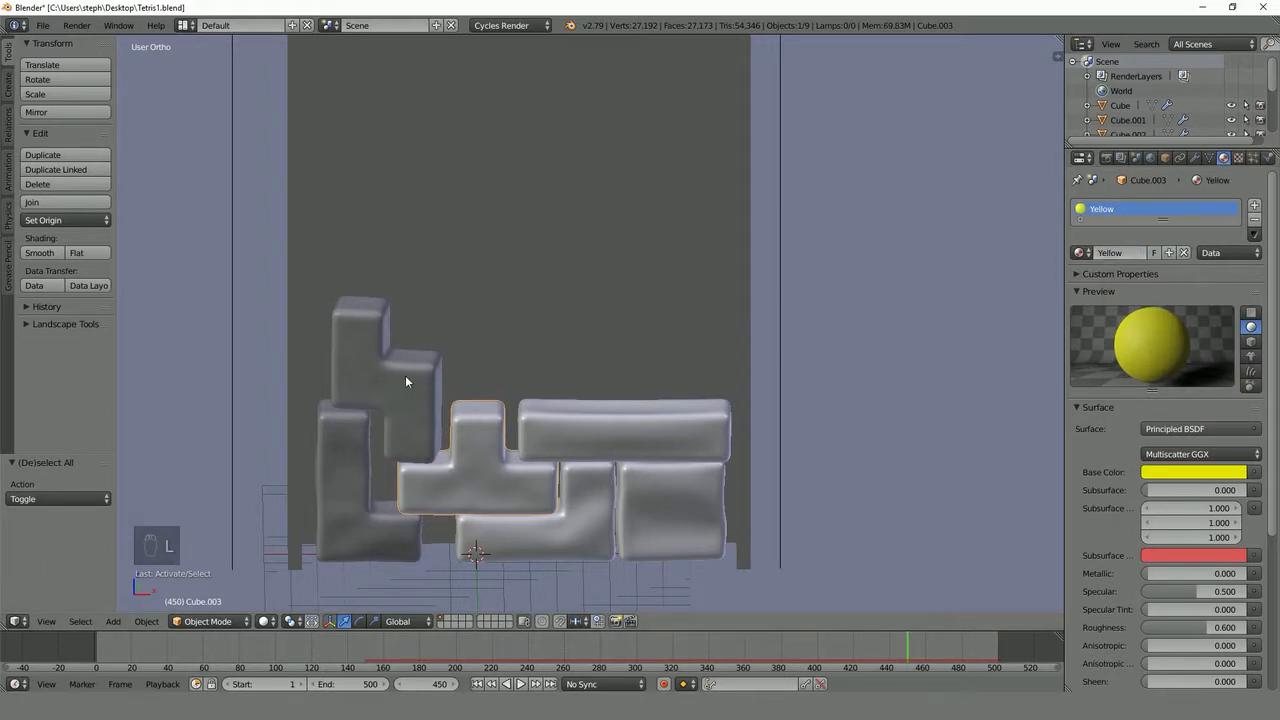
- Assign a separate copy of the Green material to the topmost zigzag block and set its base color to orange
right_click(405, 375)
click(1080, 252)
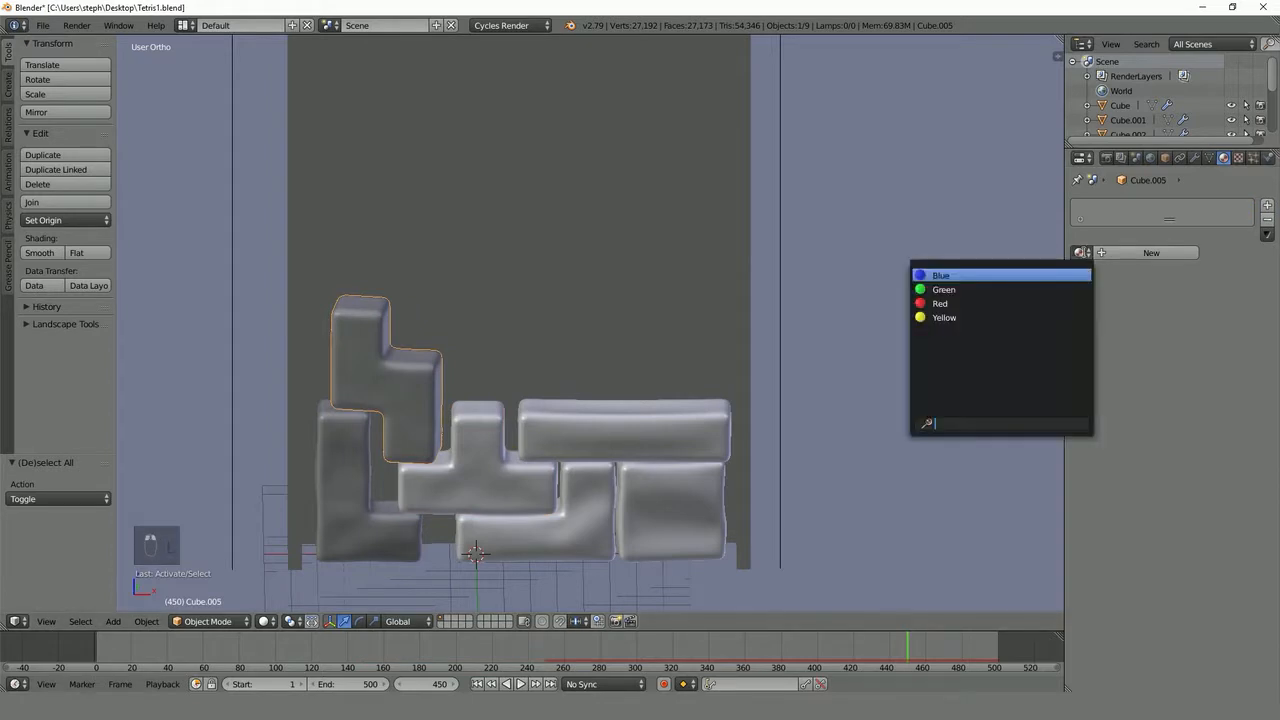
click(1033, 289)
click(1150, 252)
click(1168, 473)
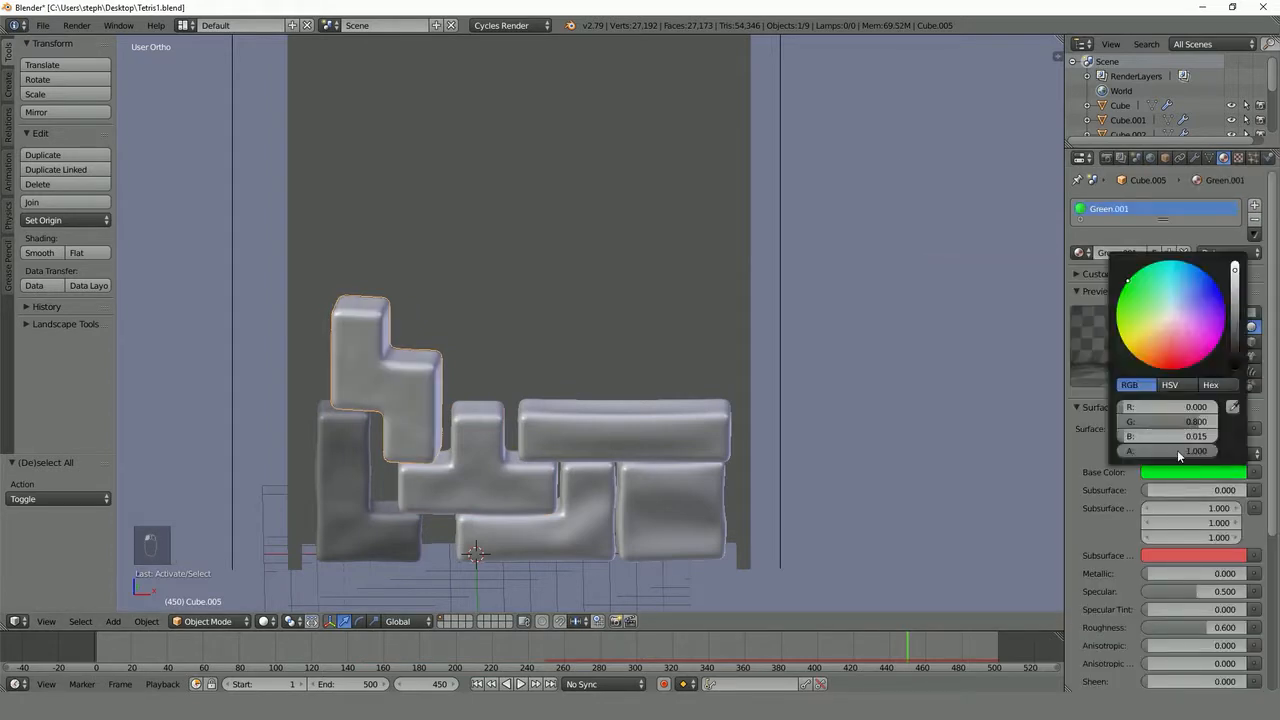
click(1146, 344)
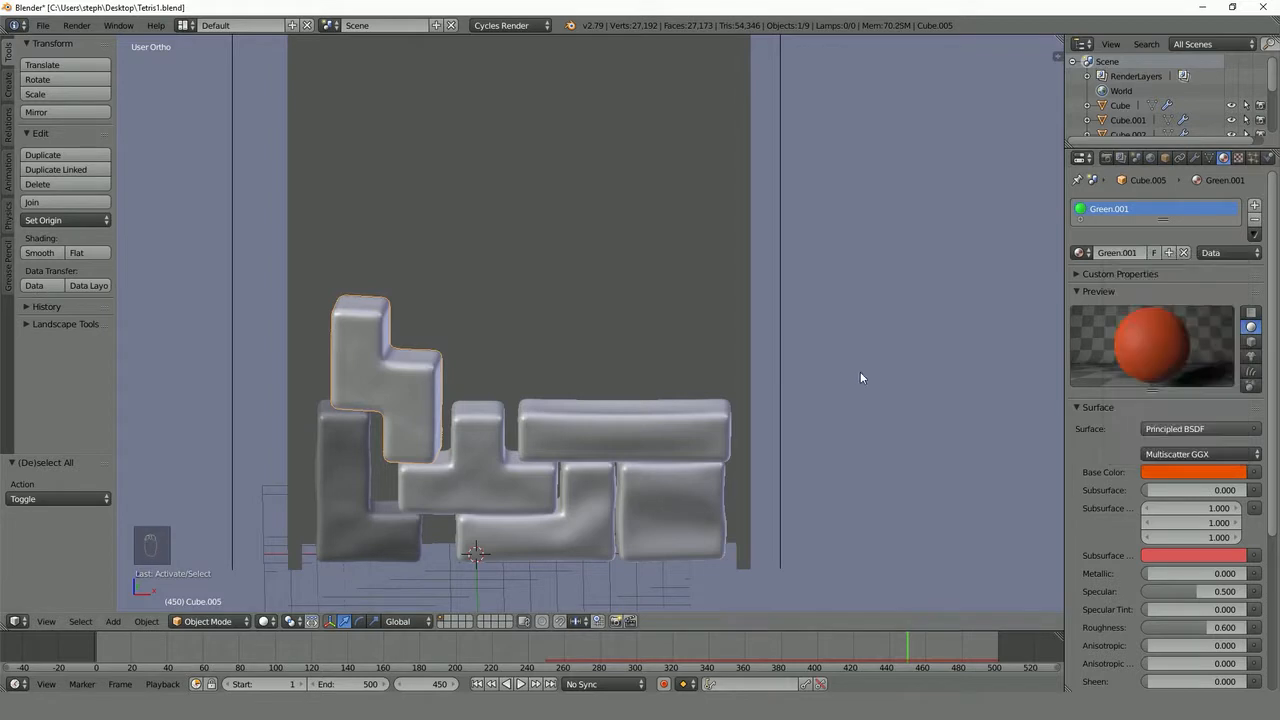
click(1190, 471)
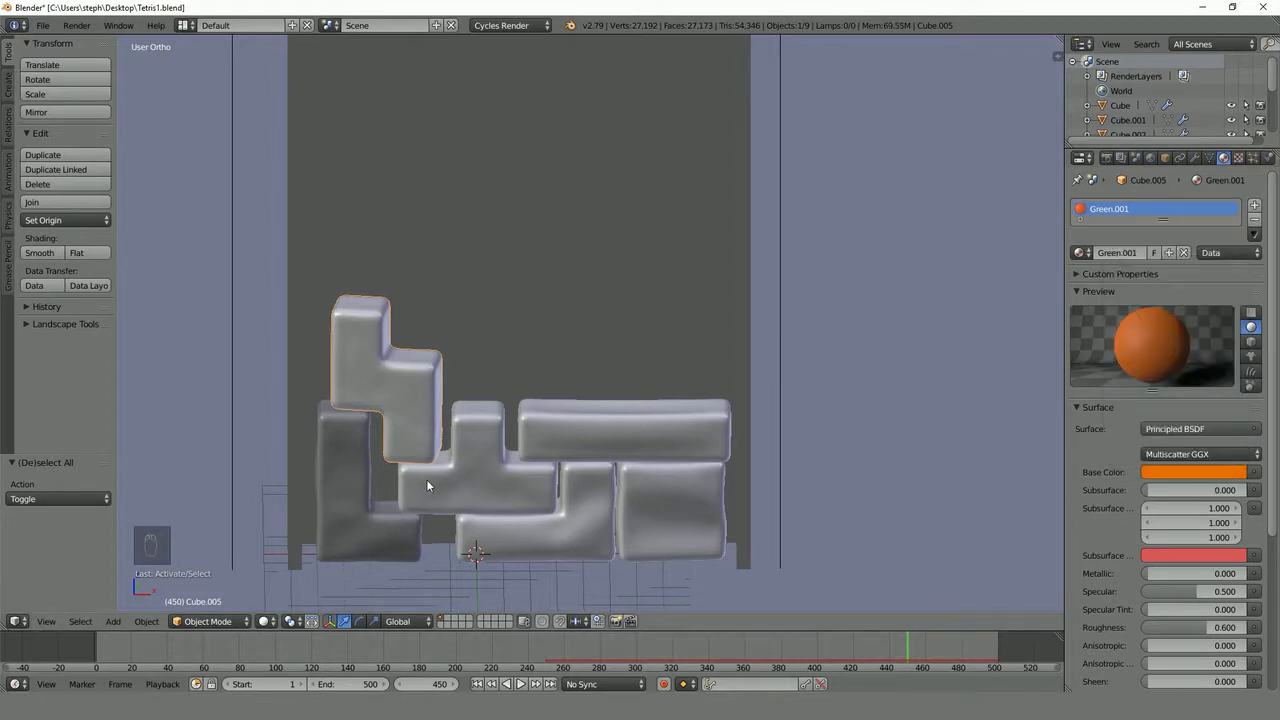
- Assign a separate copy of the Blue material to the L-shaped block and set its base color to magenta pink
right_click(353, 455)
click(1080, 252)
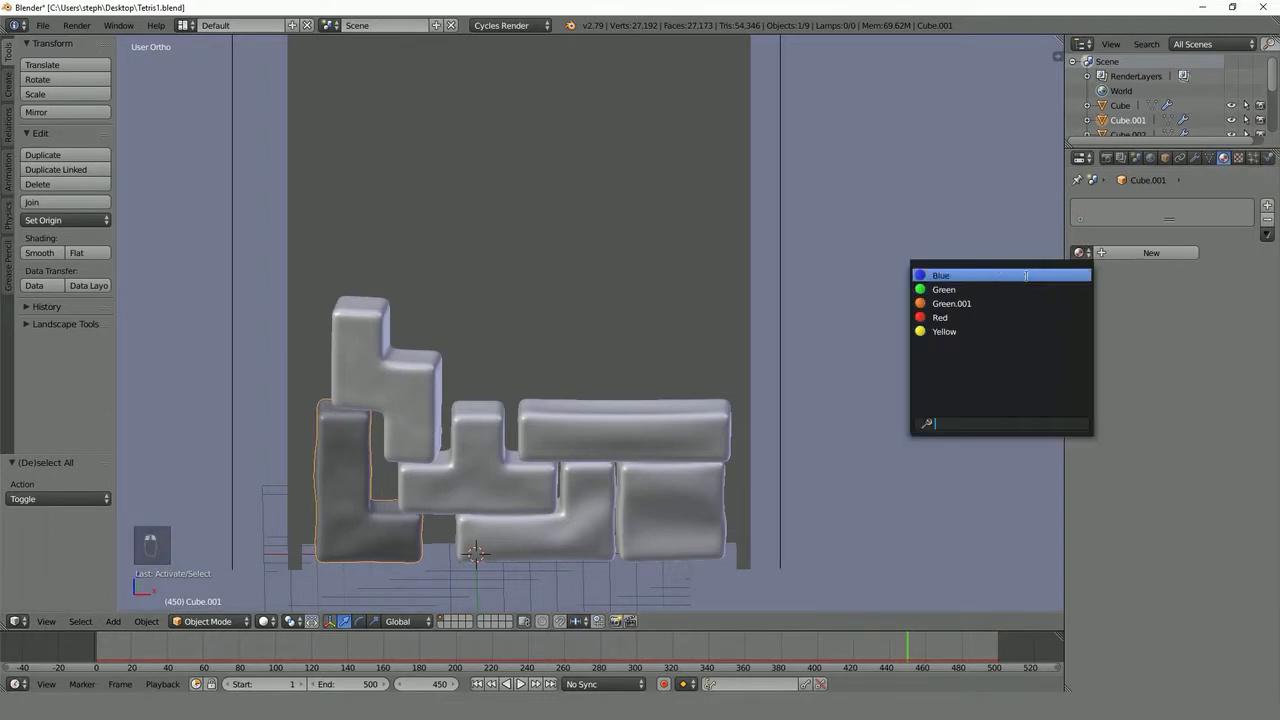
click(945, 274)
click(1139, 253)
click(1200, 471)
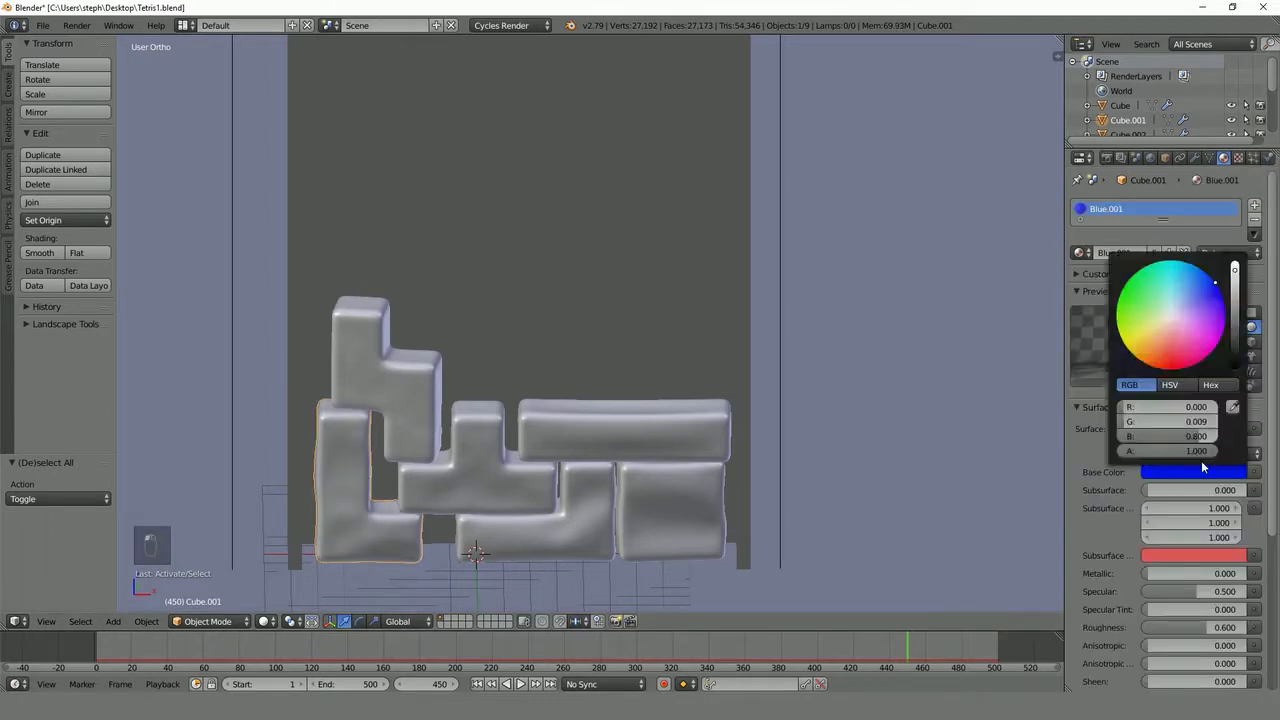
click(1211, 352)
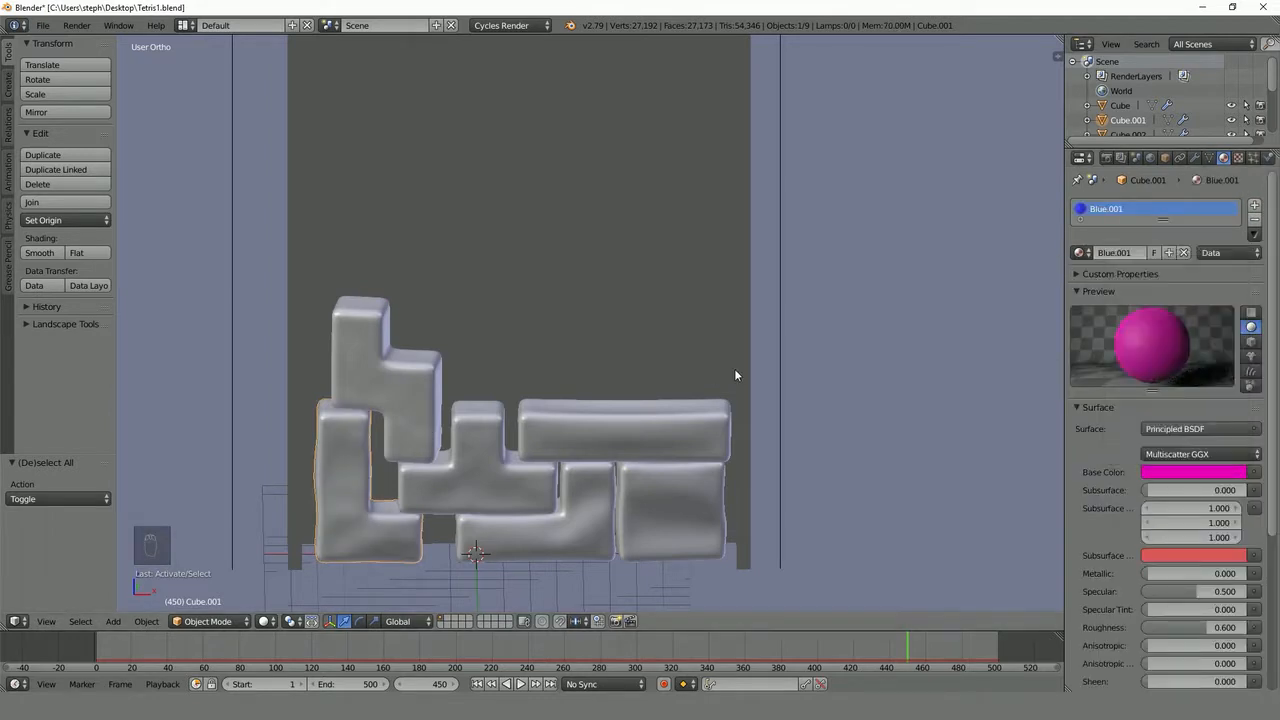
- Preview the block colors in rendered shading, then return to solid shading
key(shift+z)
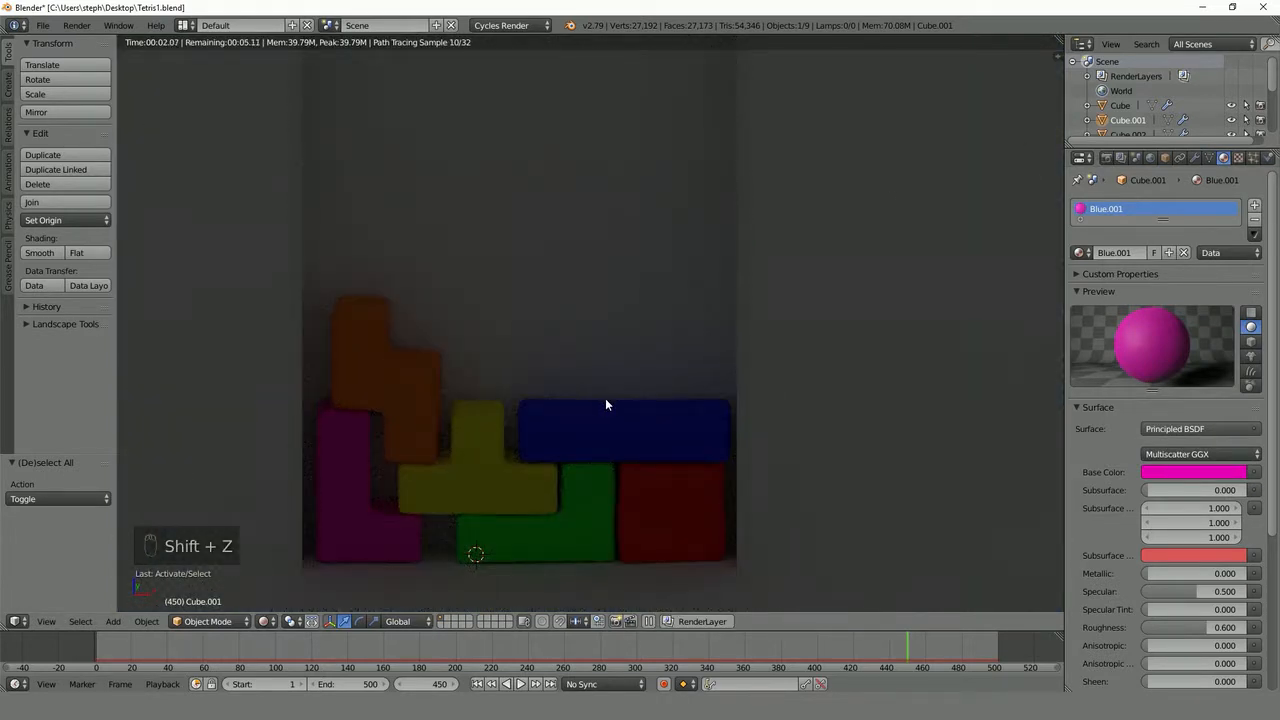
key(z)
key(z)
- Create a new material on the background plane and set its surface to Principled BSDF
scroll(660, 345, down, 3)
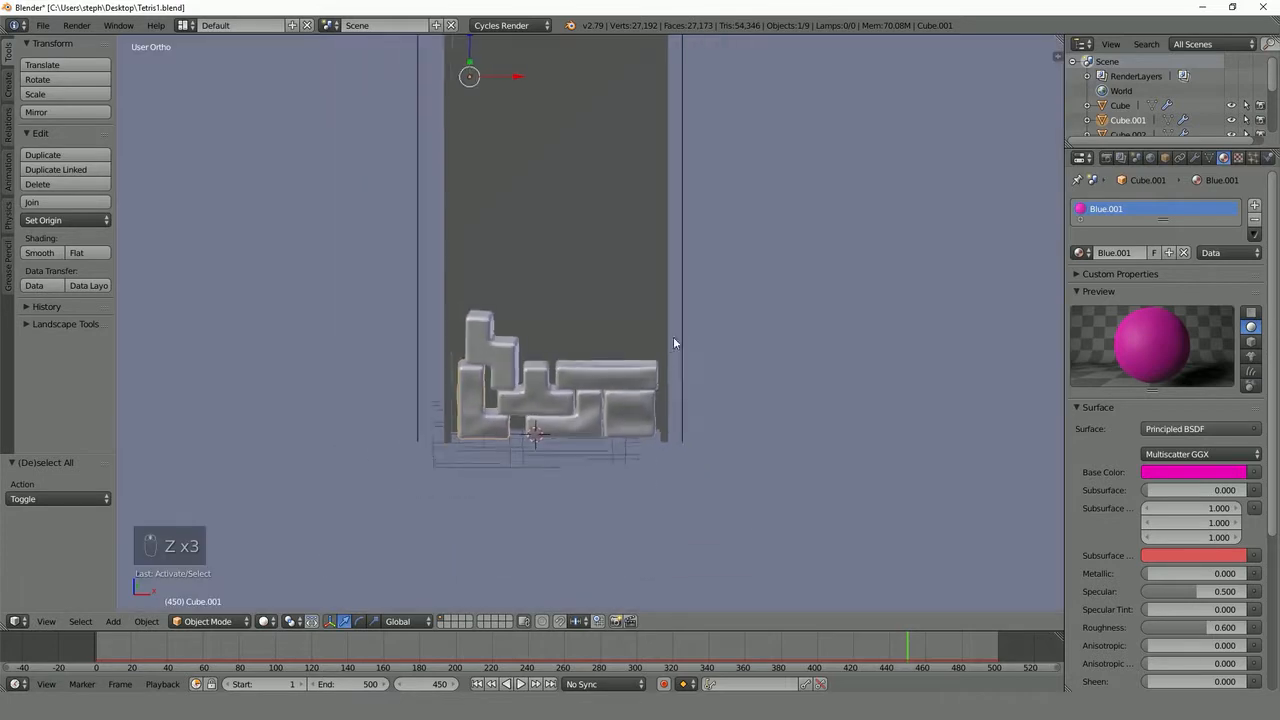
middle_drag(673, 338, 685, 344)
right_click(796, 338)
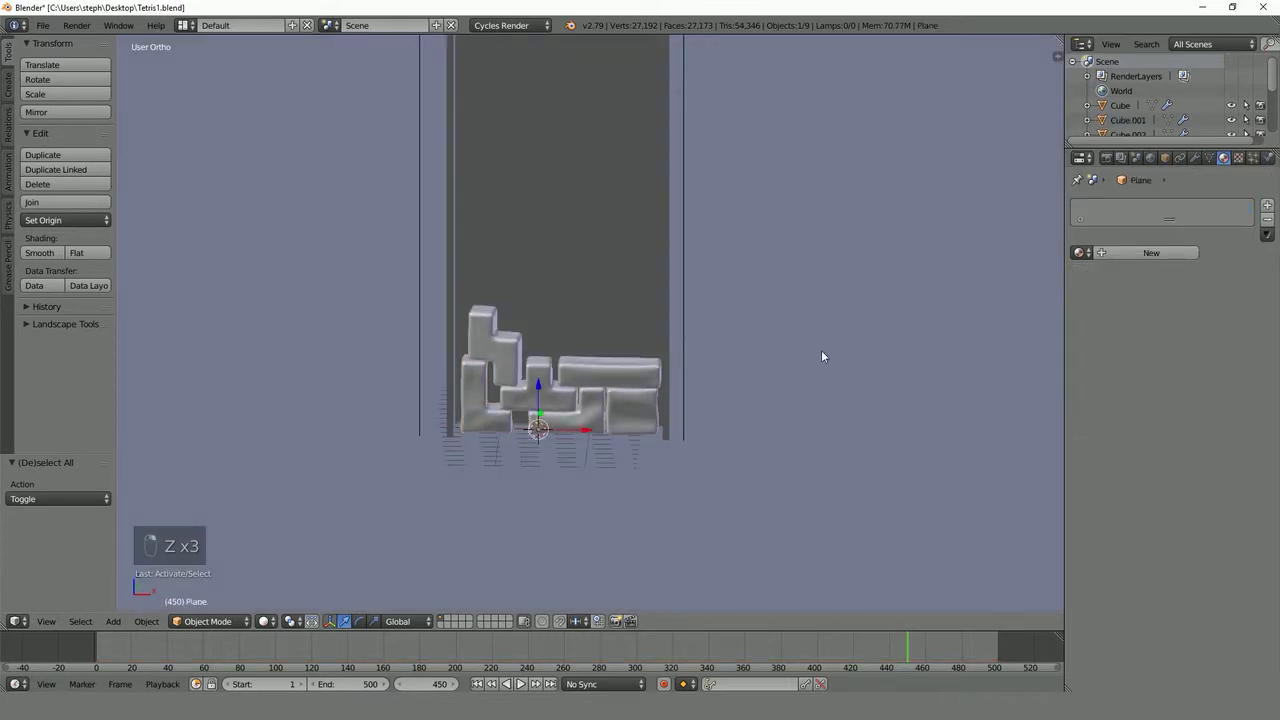
click(1150, 252)
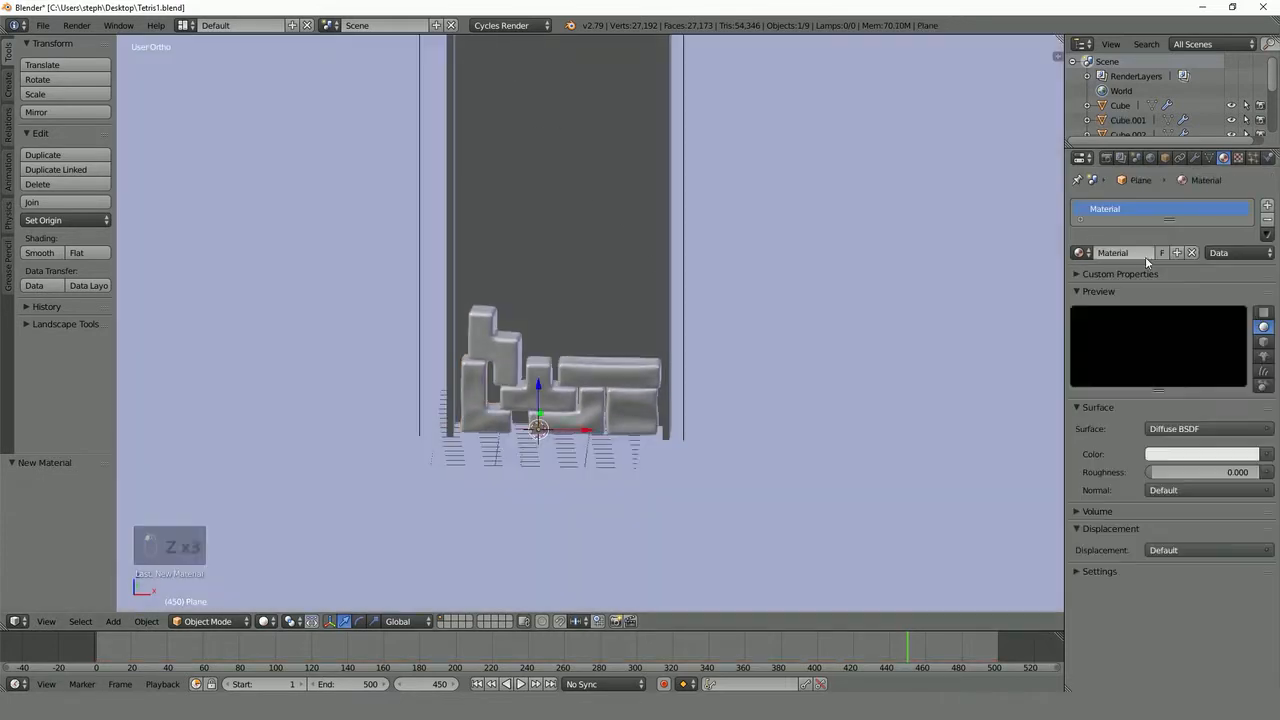
click(1174, 430)
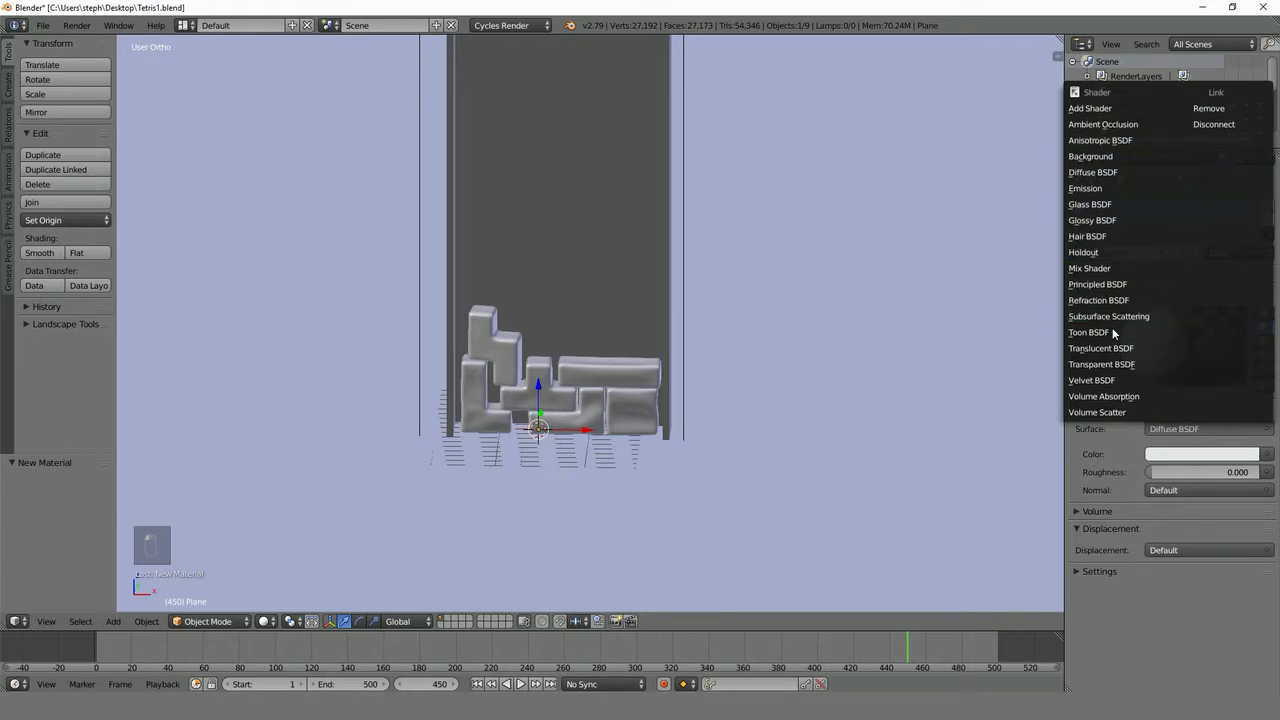
click(1108, 284)
- Assign the background plane's material to the frame around the blocks
right_click(604, 201)
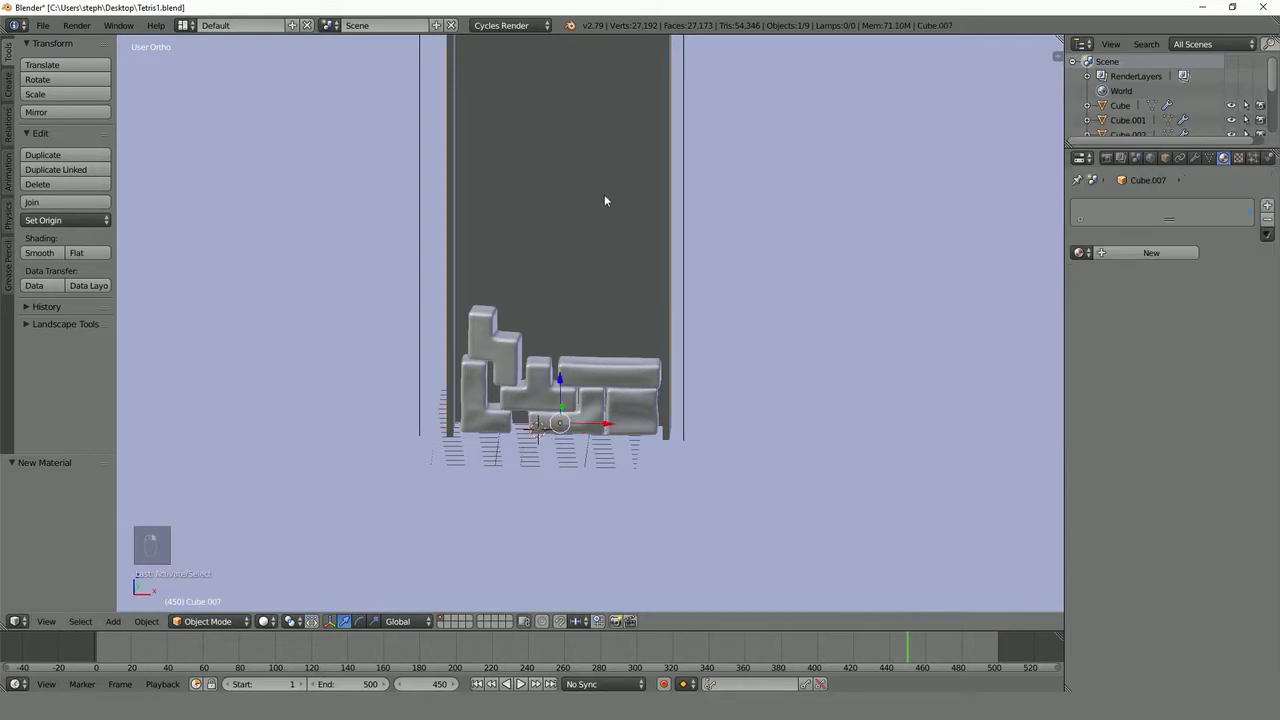
click(1079, 252)
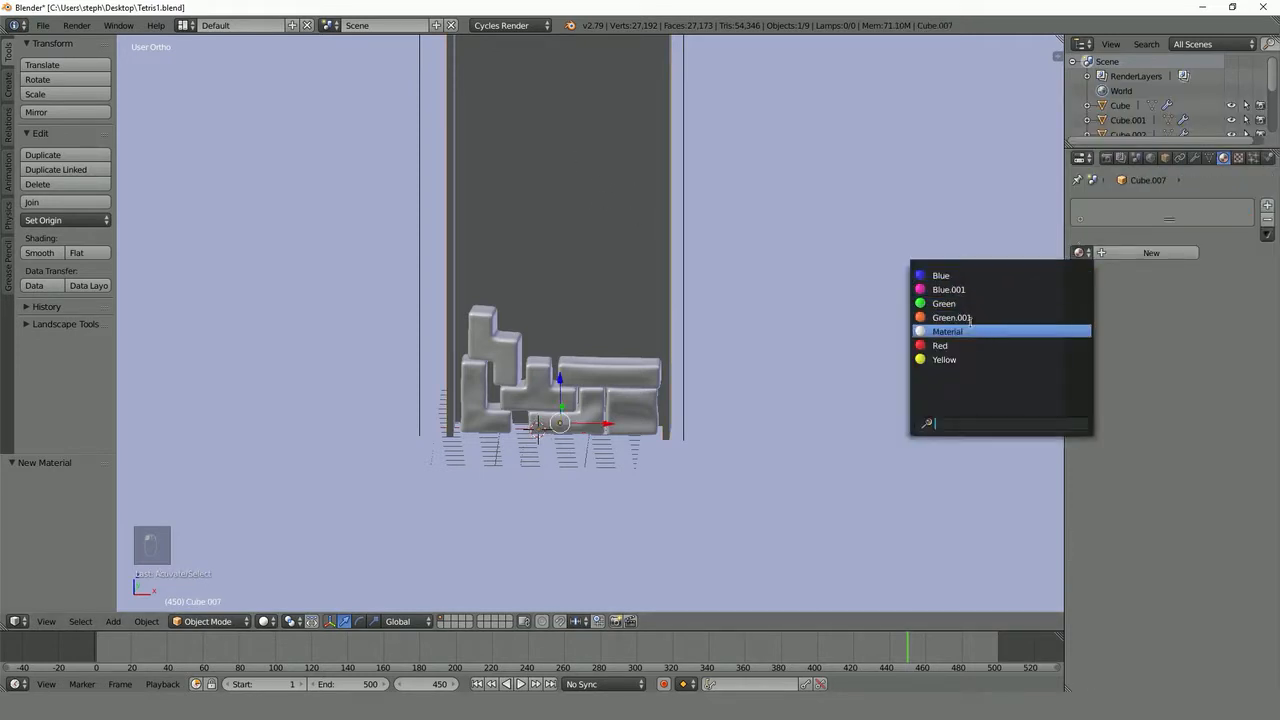
click(962, 331)
- Check the frame and background in rendered shading and switch back to solid shading
key(shift+z)
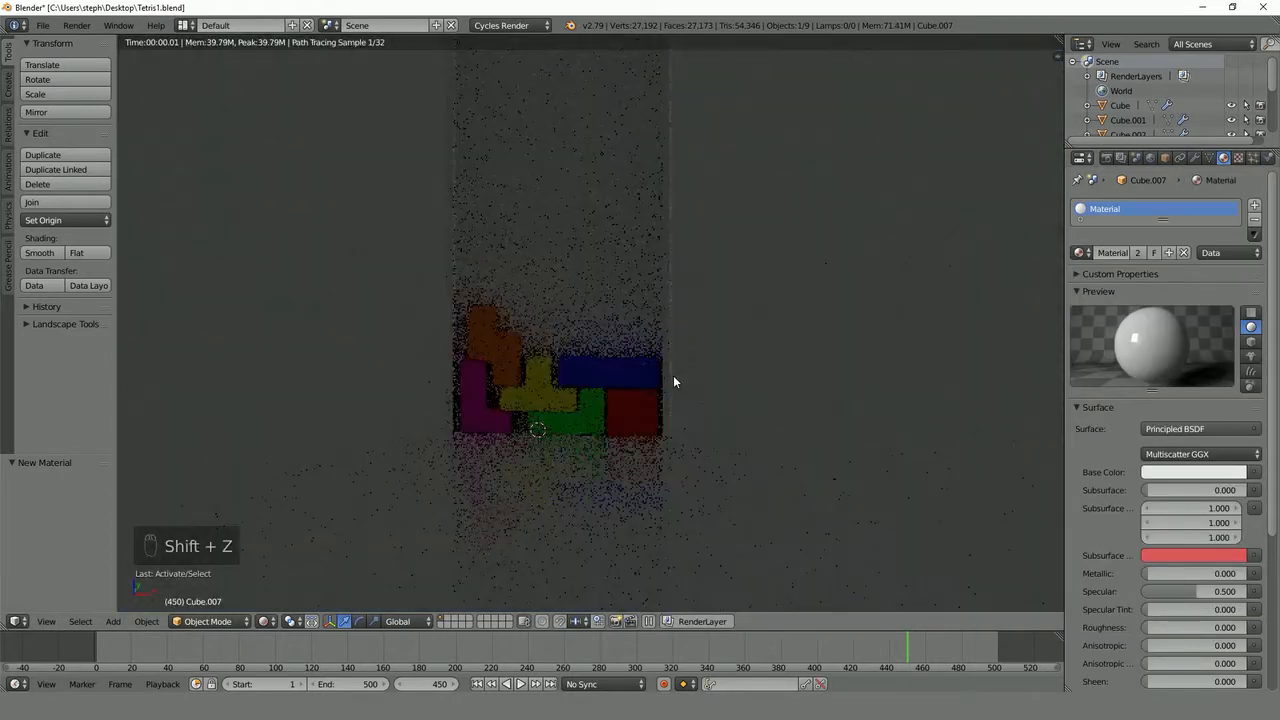
key(z)
key(z)
key(z)
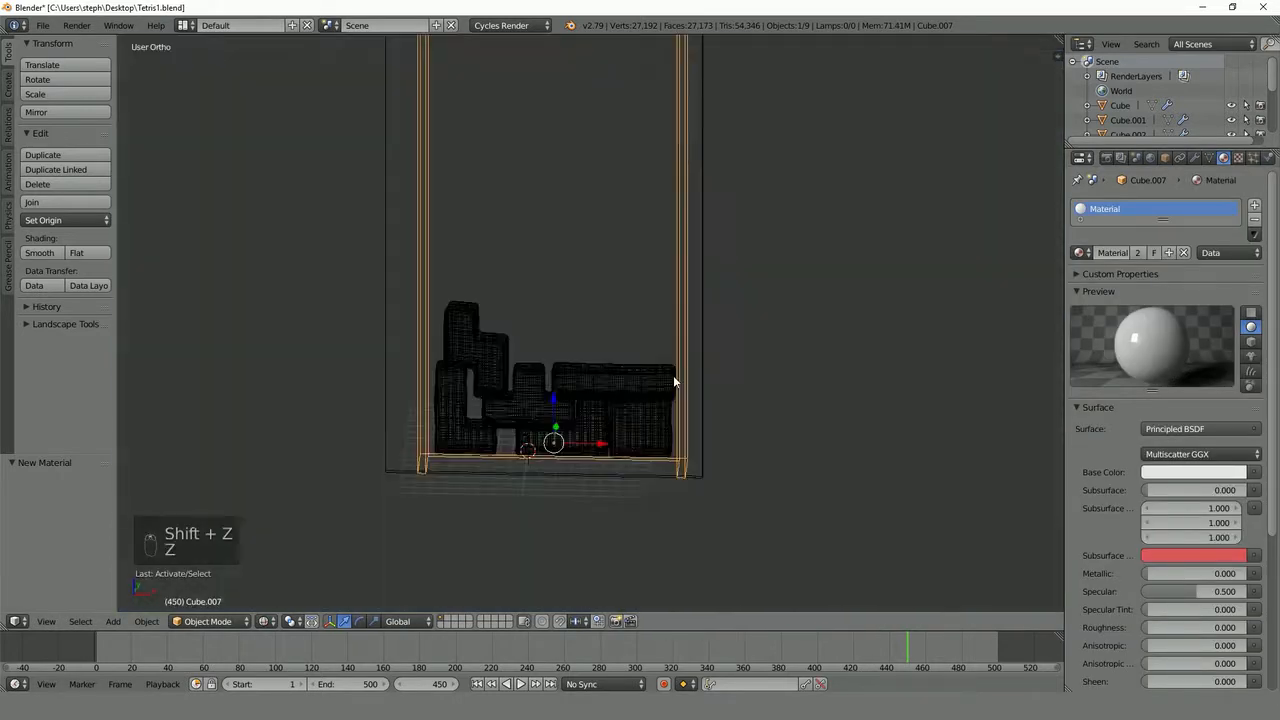
- Brighten the world surface color to near white
click(1150, 158)
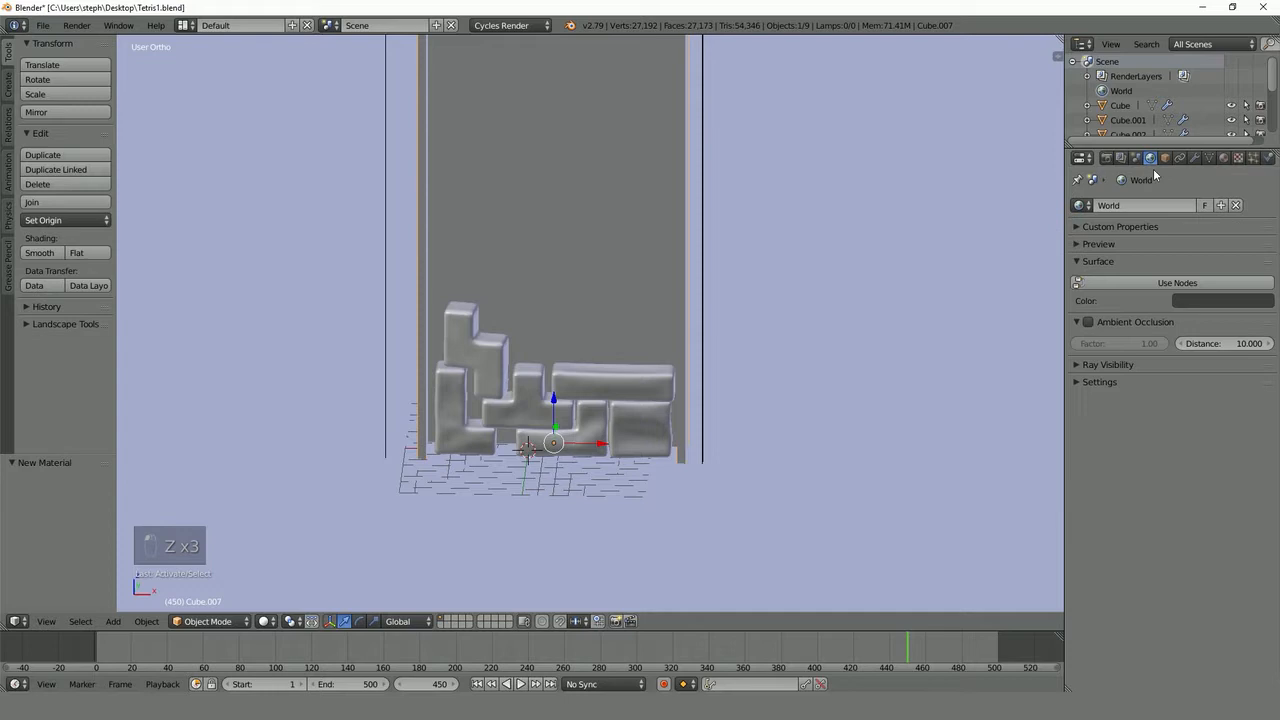
click(1216, 301)
drag(1265, 124, 1263, 110)
- Examine the scene under the brighter world lighting in rendered shading and go back to solid shading
scroll(672, 302, down, 4)
mouse_move(672, 302)
middle_down()
mouse_move(625, 304)
mouse_move(650, 300)
middle_up()
scroll(657, 303, up, 4)
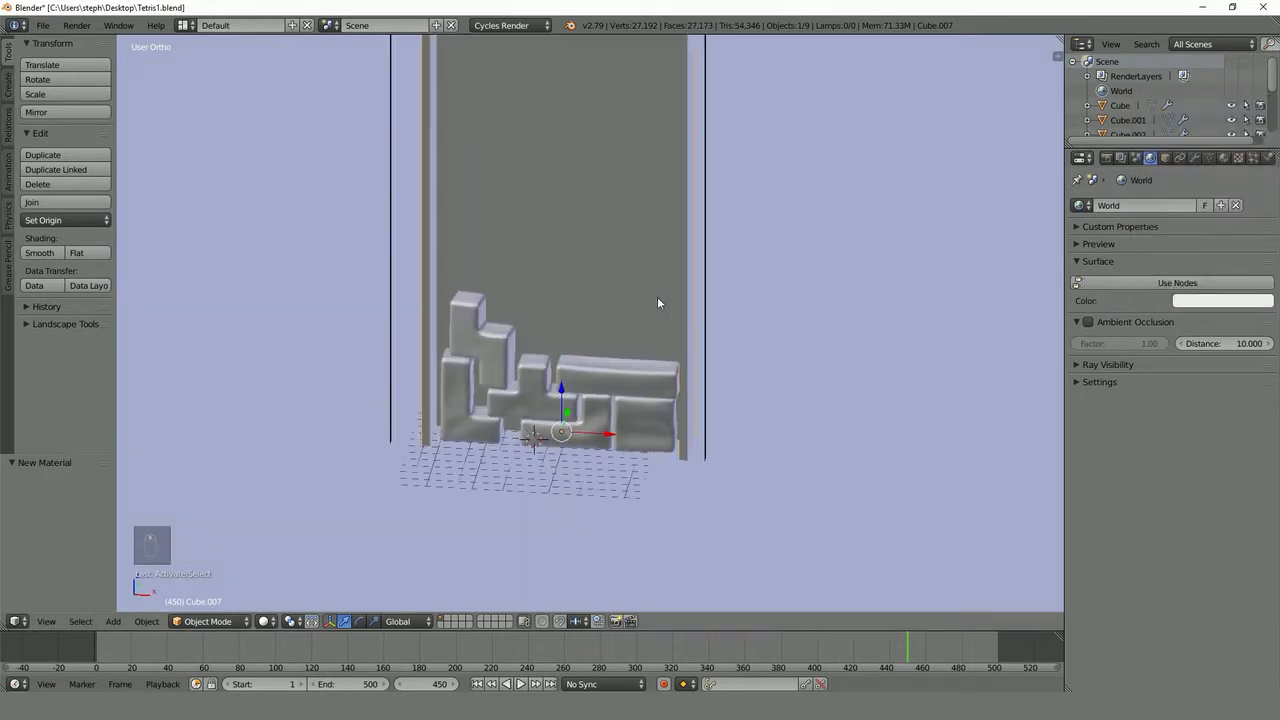
key(shift+z)
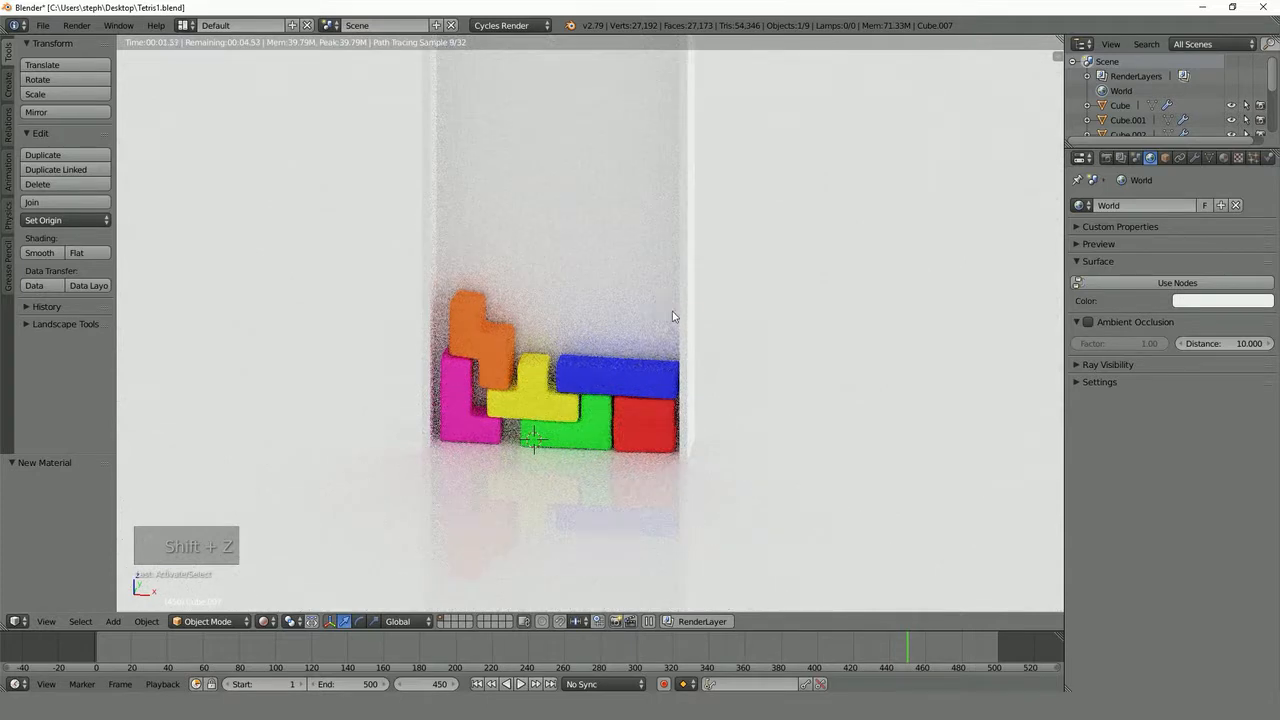
key(z)
key(z)
key(z)
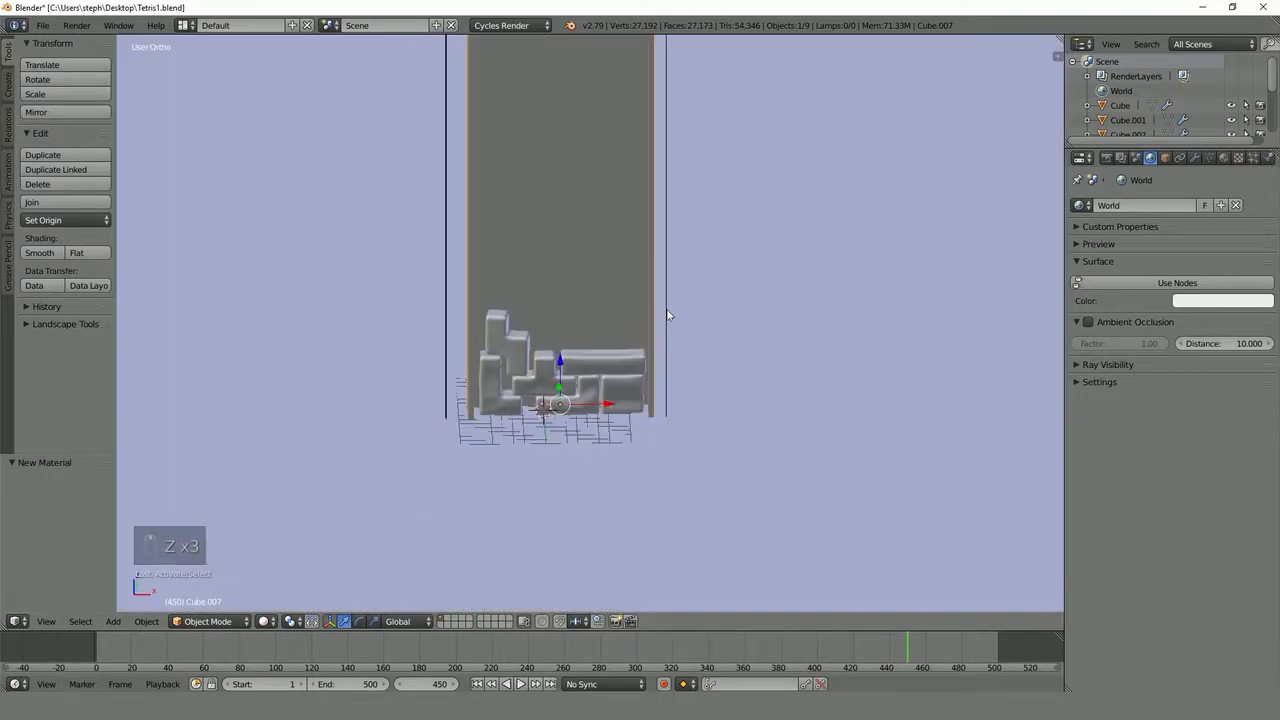
- Add a camera to the scene and align it to the front view of the blocks
middle_drag(667, 315, 640, 303)
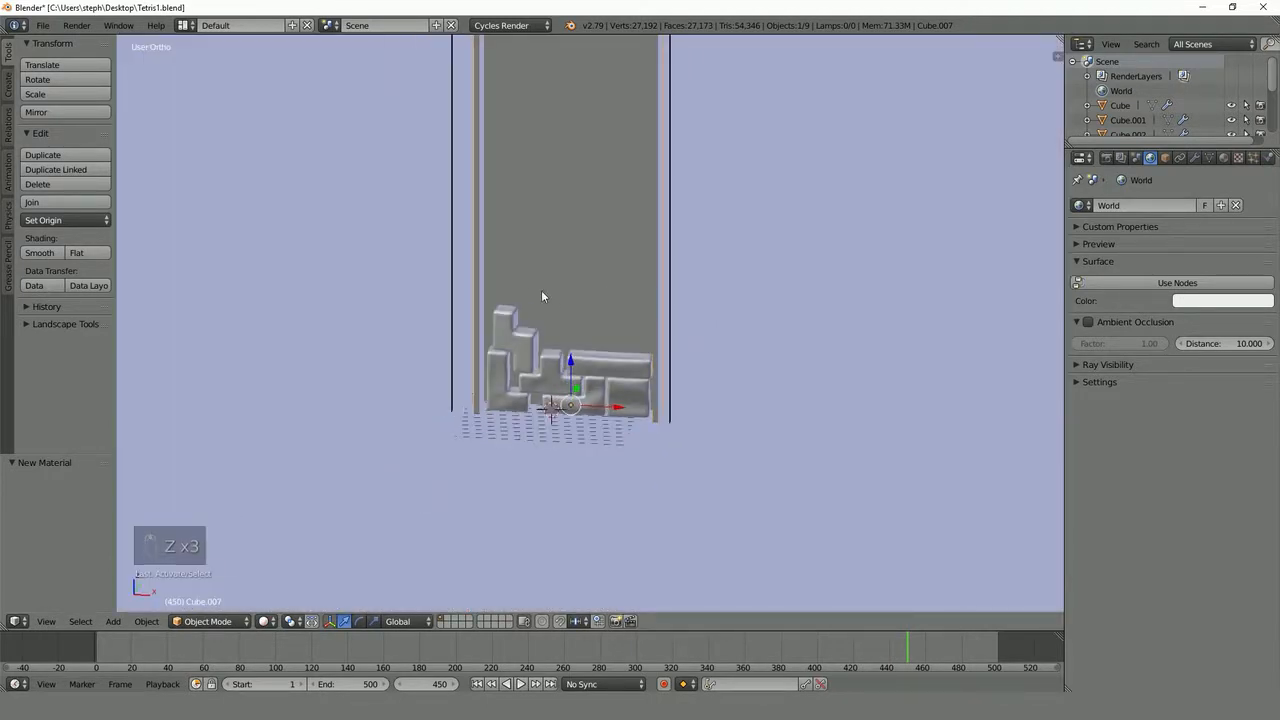
key(shift+a)
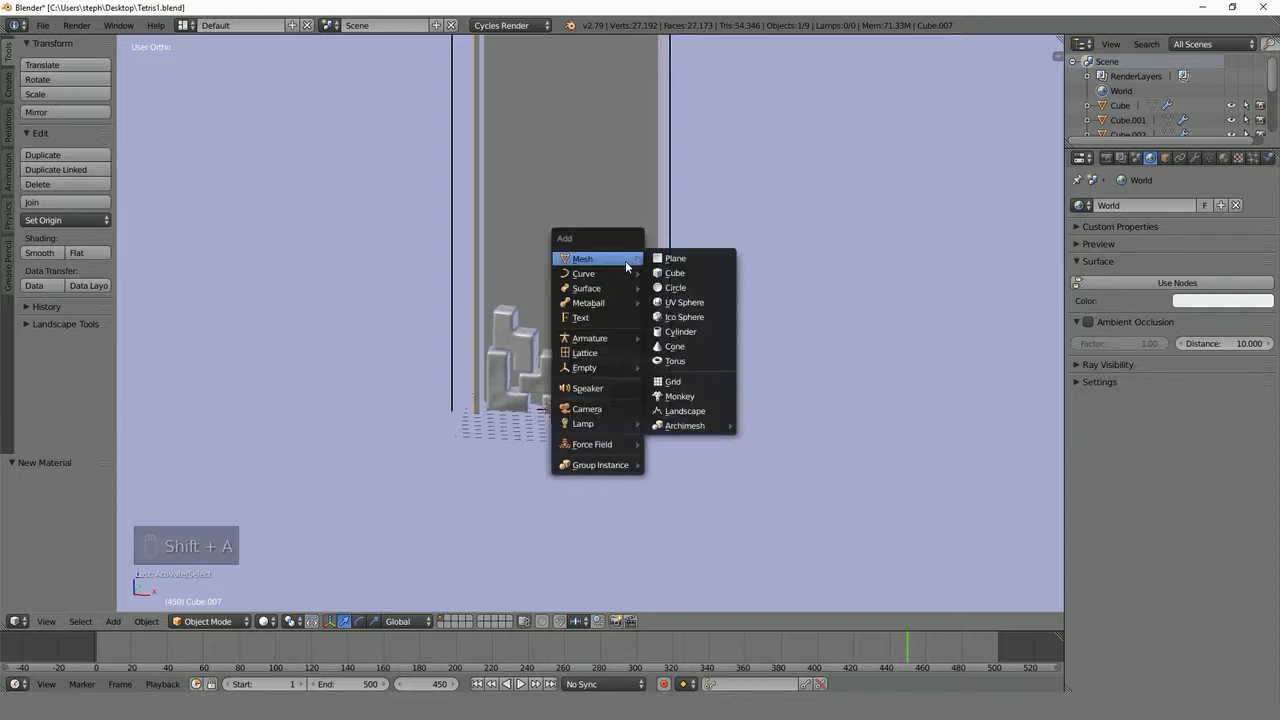
click(594, 413)
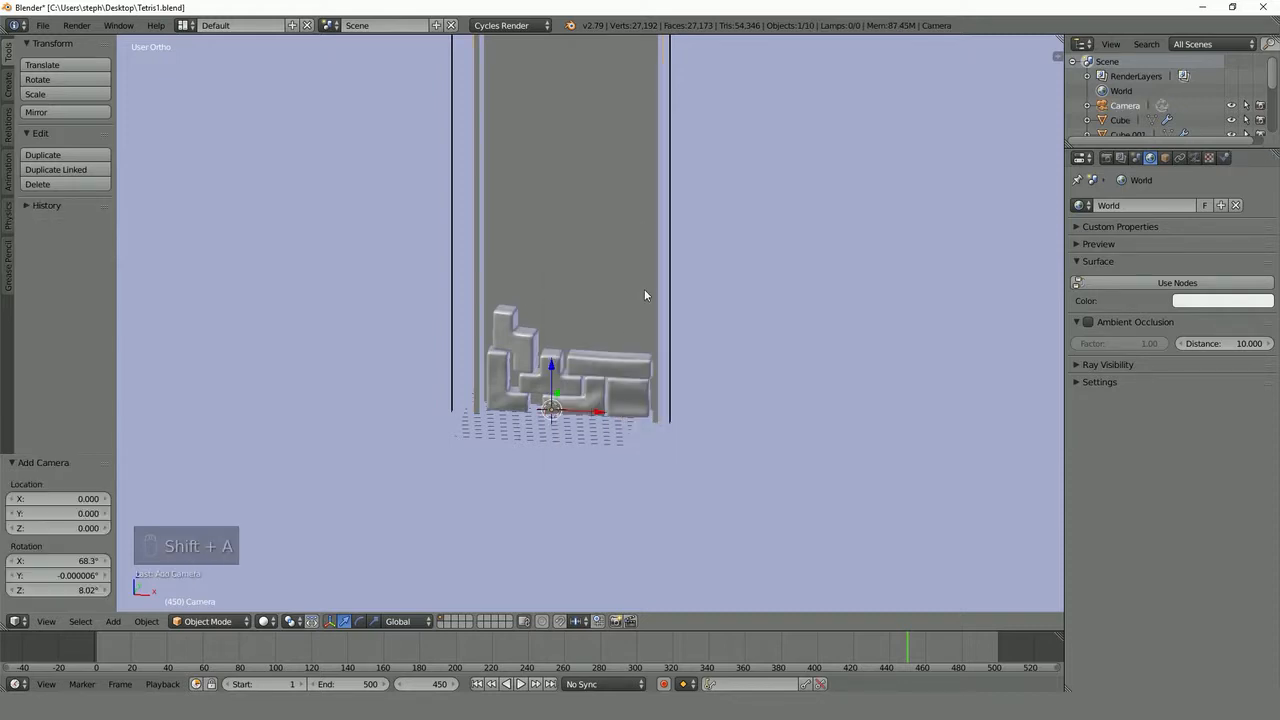
key(KP_1)
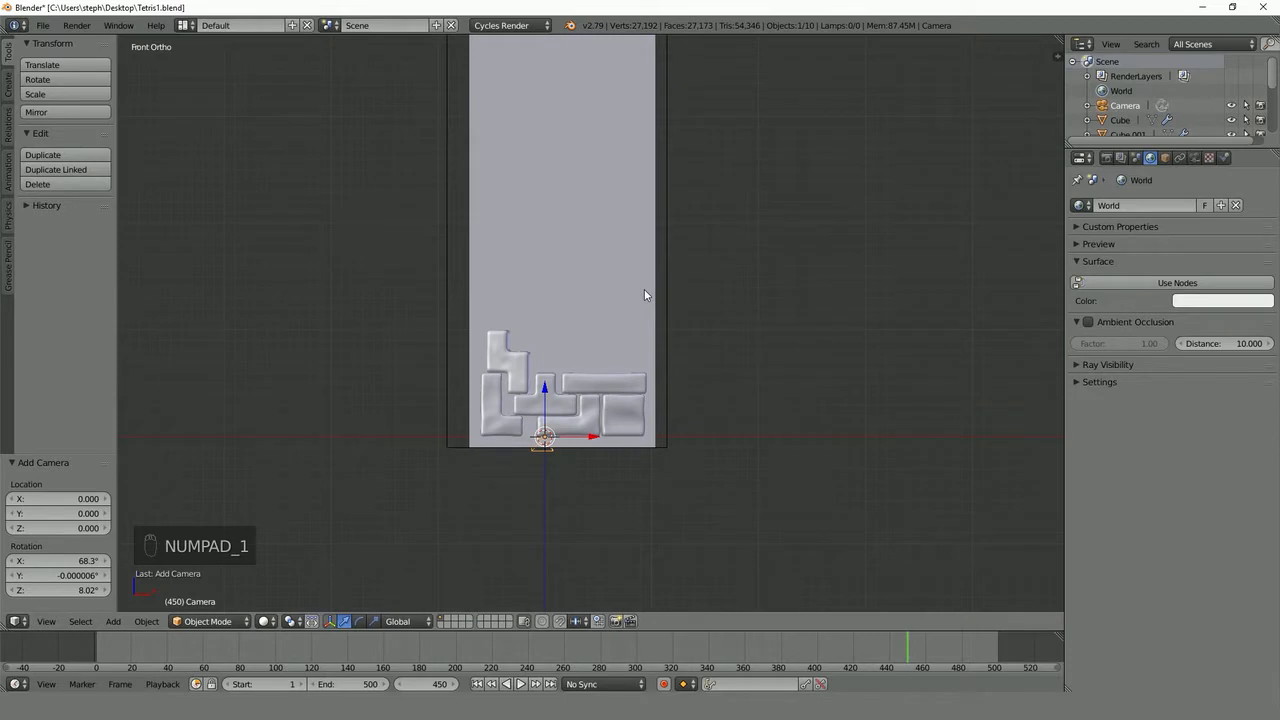
key(ctrl+alt+KP_0)
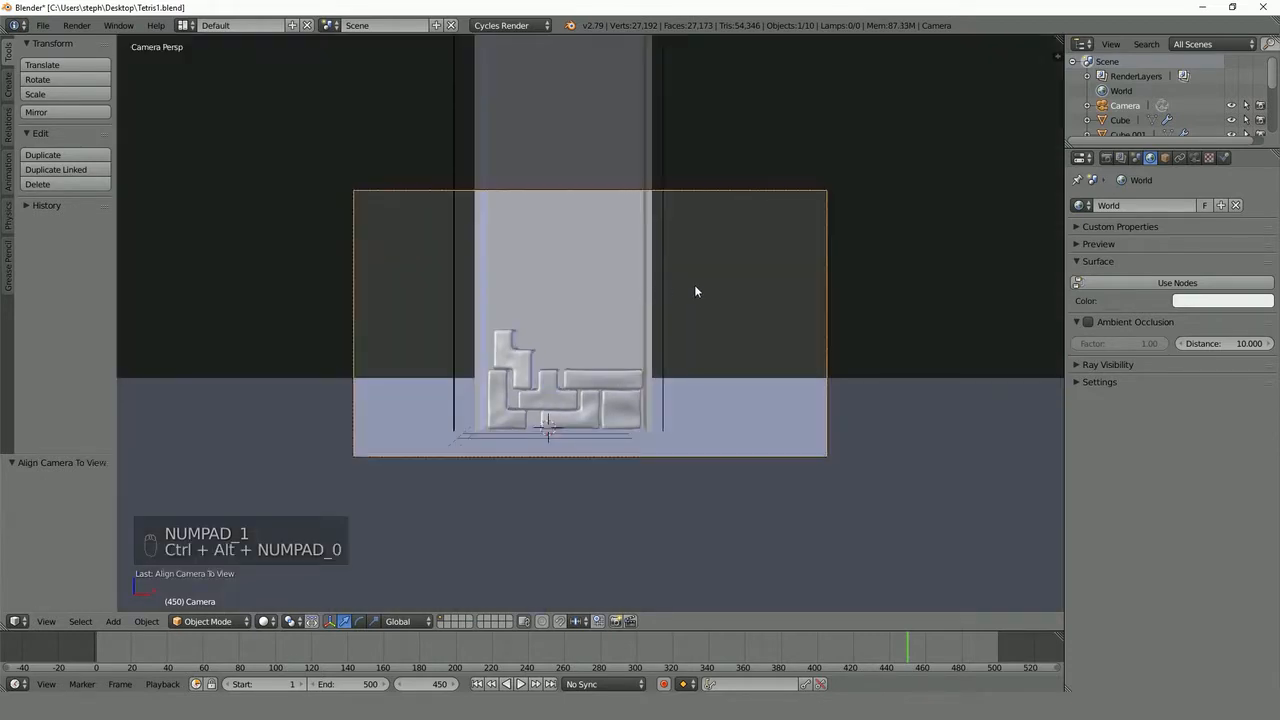
- Move the camera about 29.2 units closer along its local Z axis, and shift it about 2 units in -X and 4.3 units down
key(g)
middle_click(567, 361)
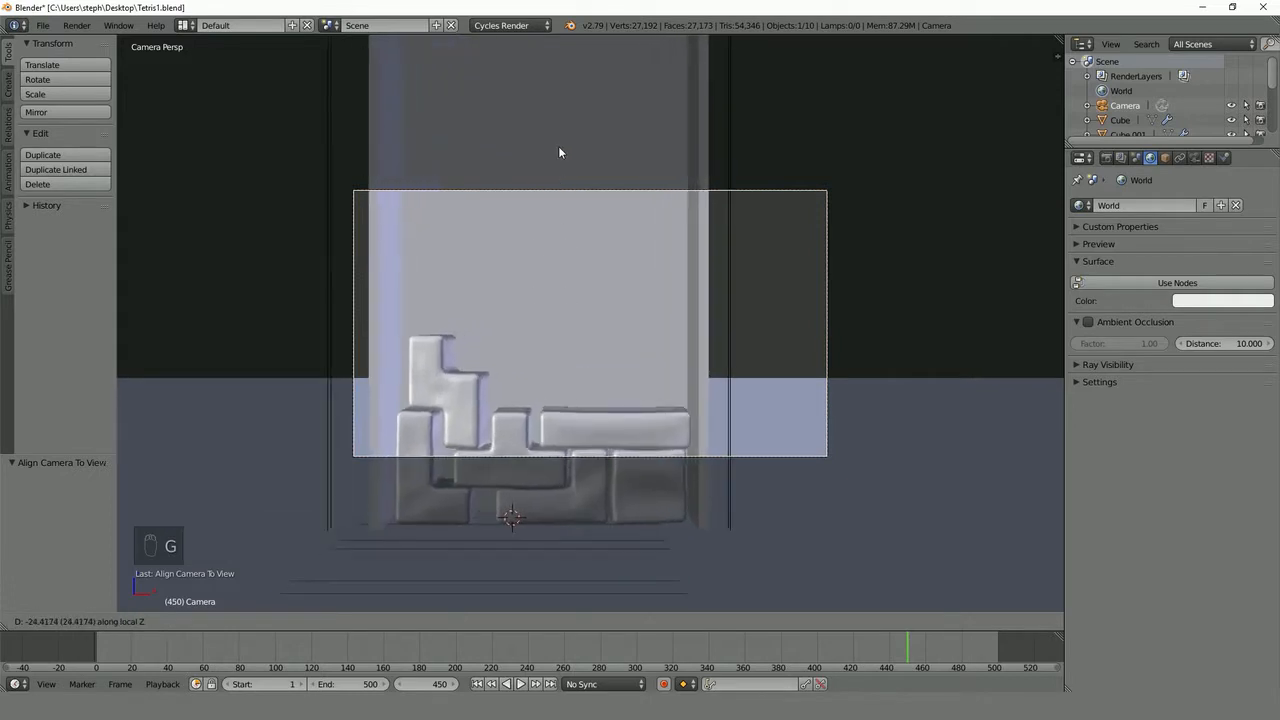
click(554, 136)
key(g)
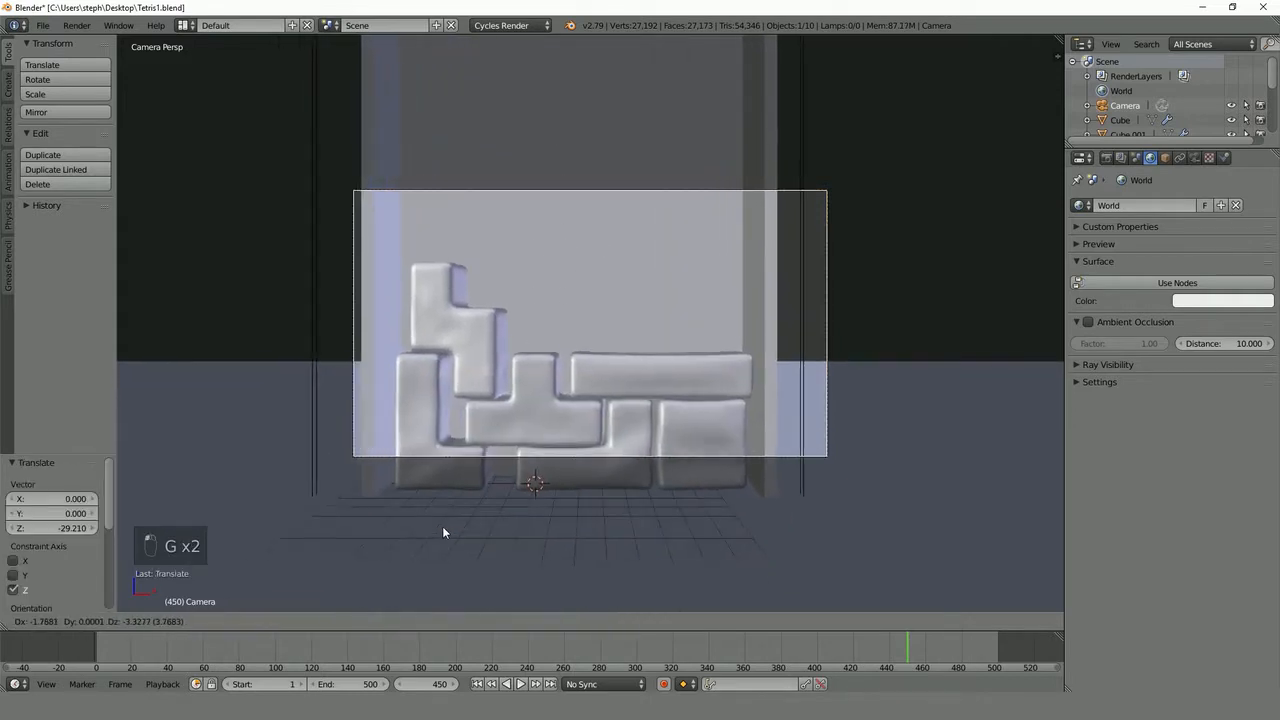
click(421, 608)
scroll(590, 300, up, 2)
- Pull the camera back about 6.5 units along its local Z axis and nudge it to frame the whole block stack
key(g)
key(z)
key(z)
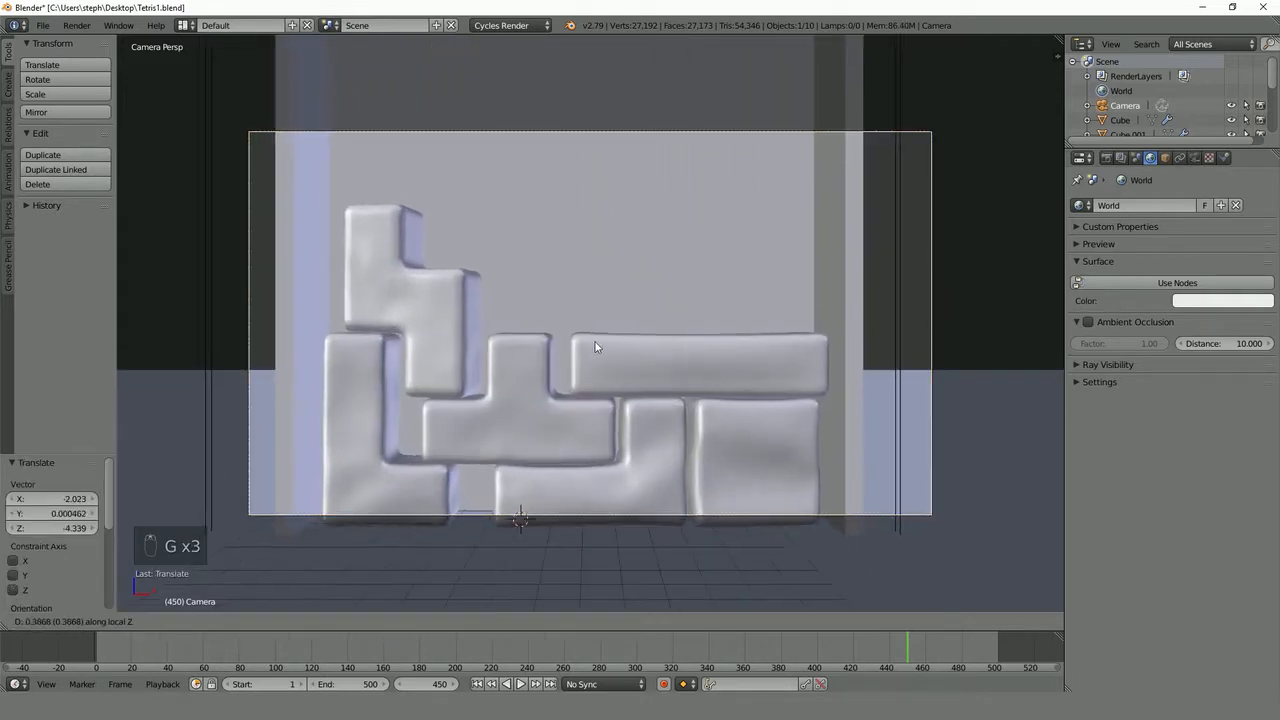
click(608, 456)
key(g)
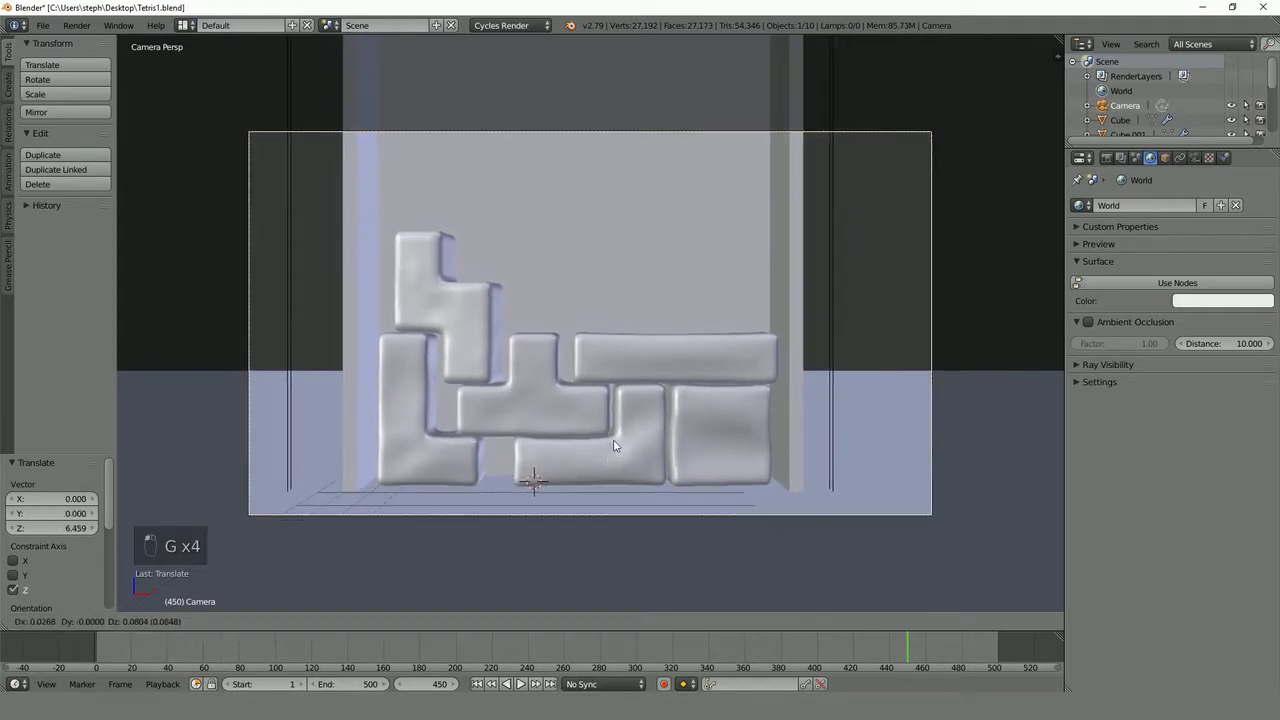
click(617, 438)
- Check the camera framing in rendered shading and return to solid shading
key(shift+z)
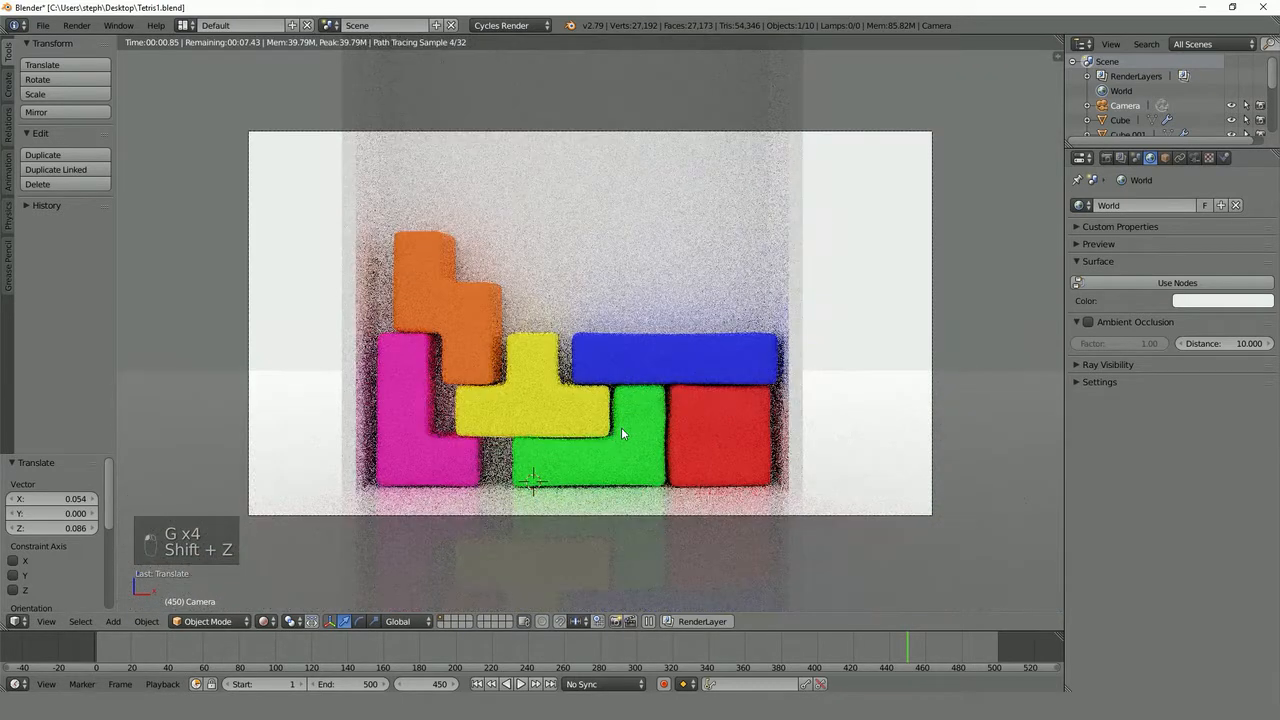
key(z)
key(z)
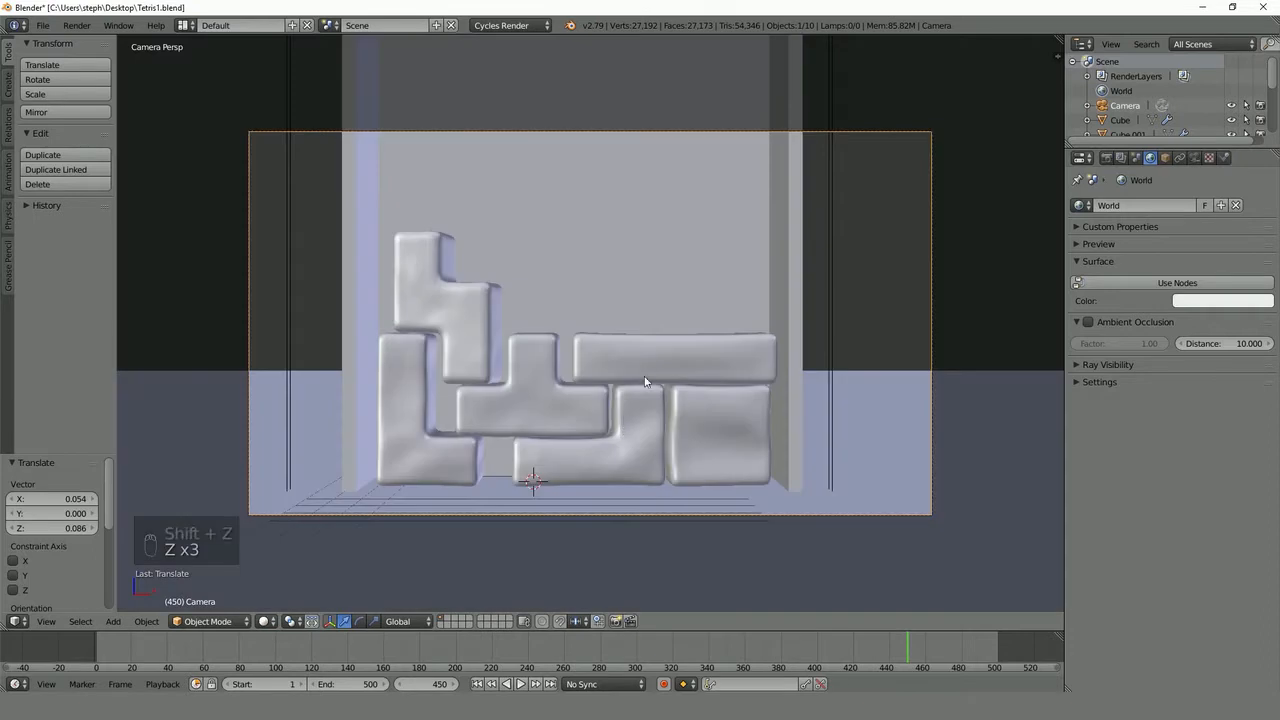
- Set the render resolution to 1280 × 720 px at 100% scale
click(1106, 158)
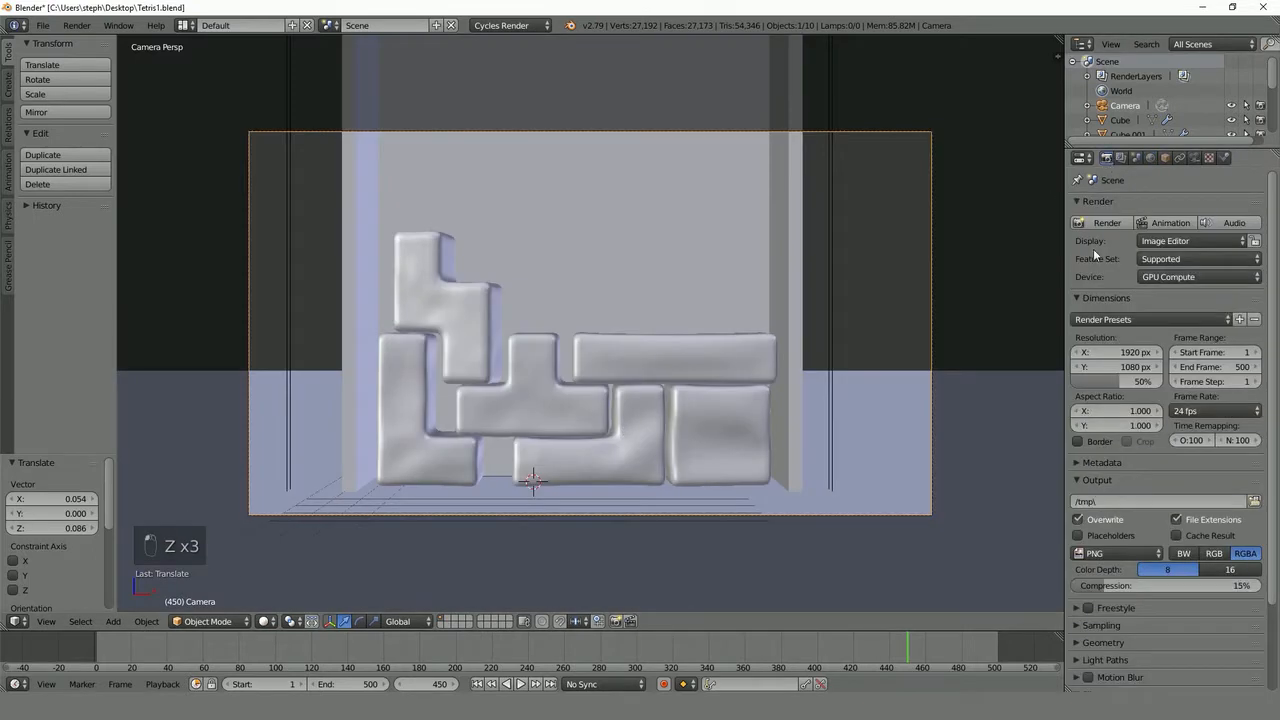
click(1106, 352)
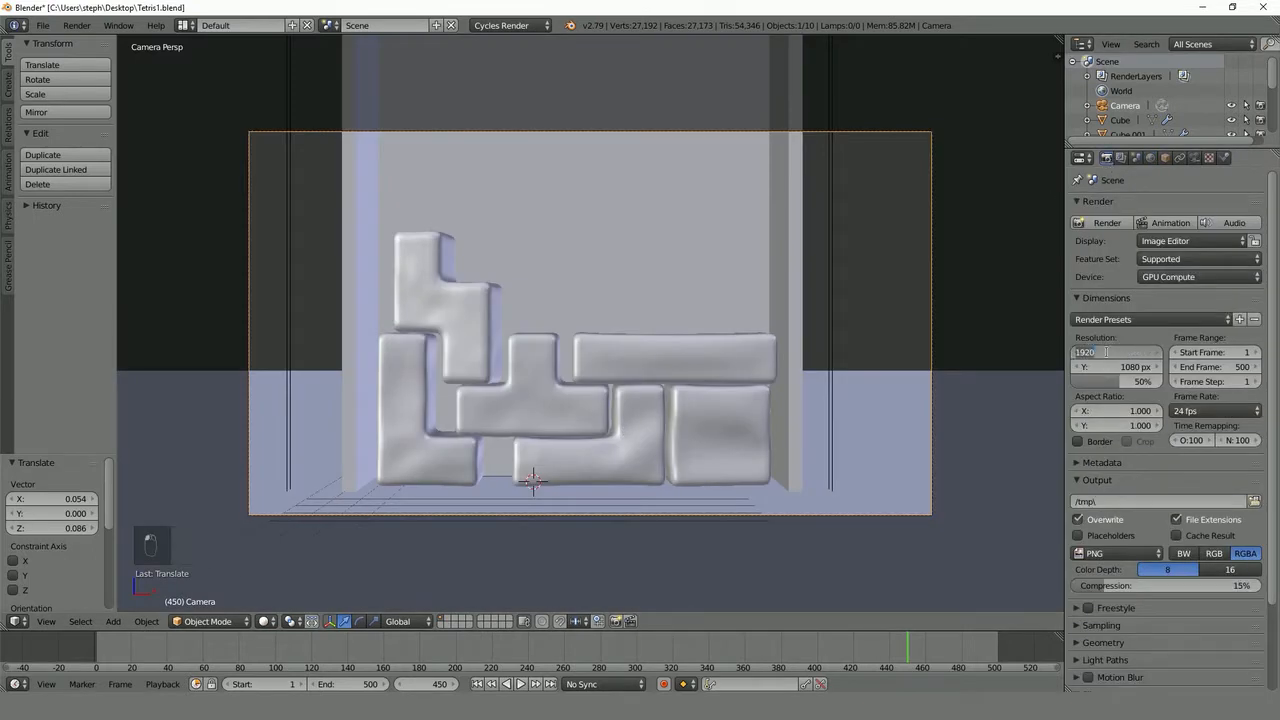
text(1280)
key(Tab)
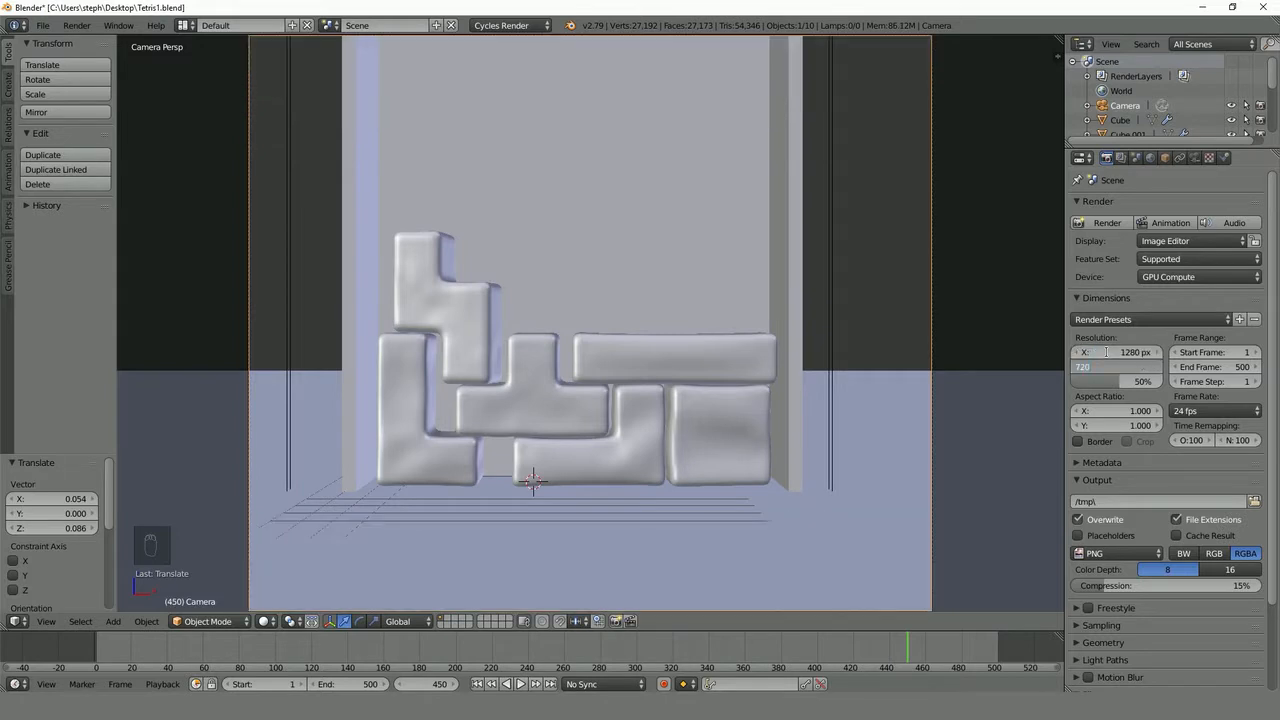
text(720)
key(Return)
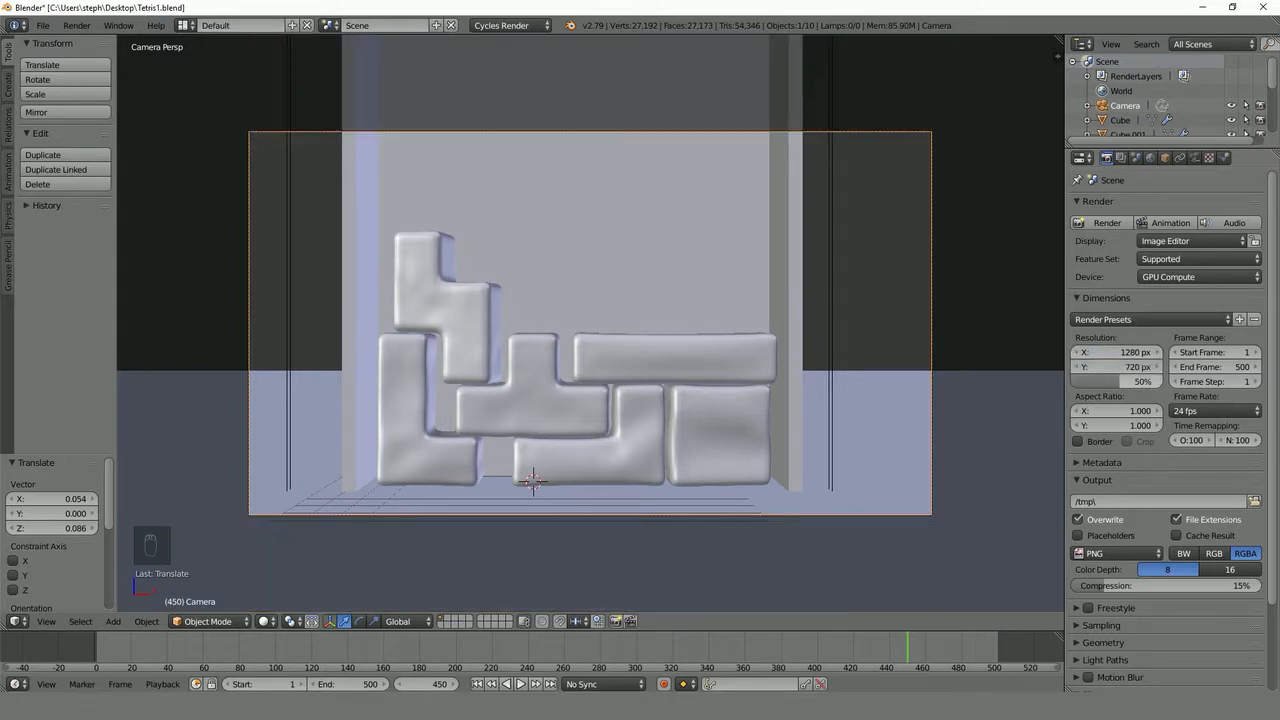
drag(1119, 380, 1161, 377)
- Set the render samples to 30 and Clamp Indirect to 1 in the sampling settings
scroll(1149, 452, down, 3)
click(1114, 521)
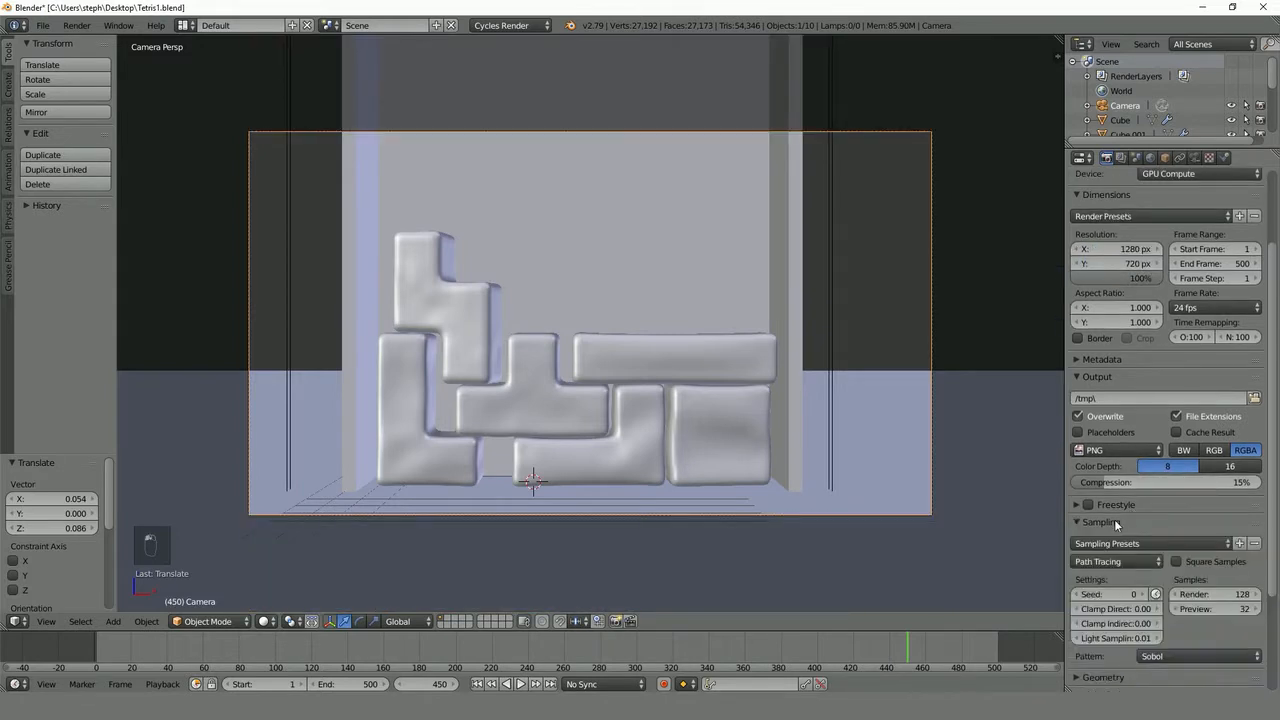
click(1203, 594)
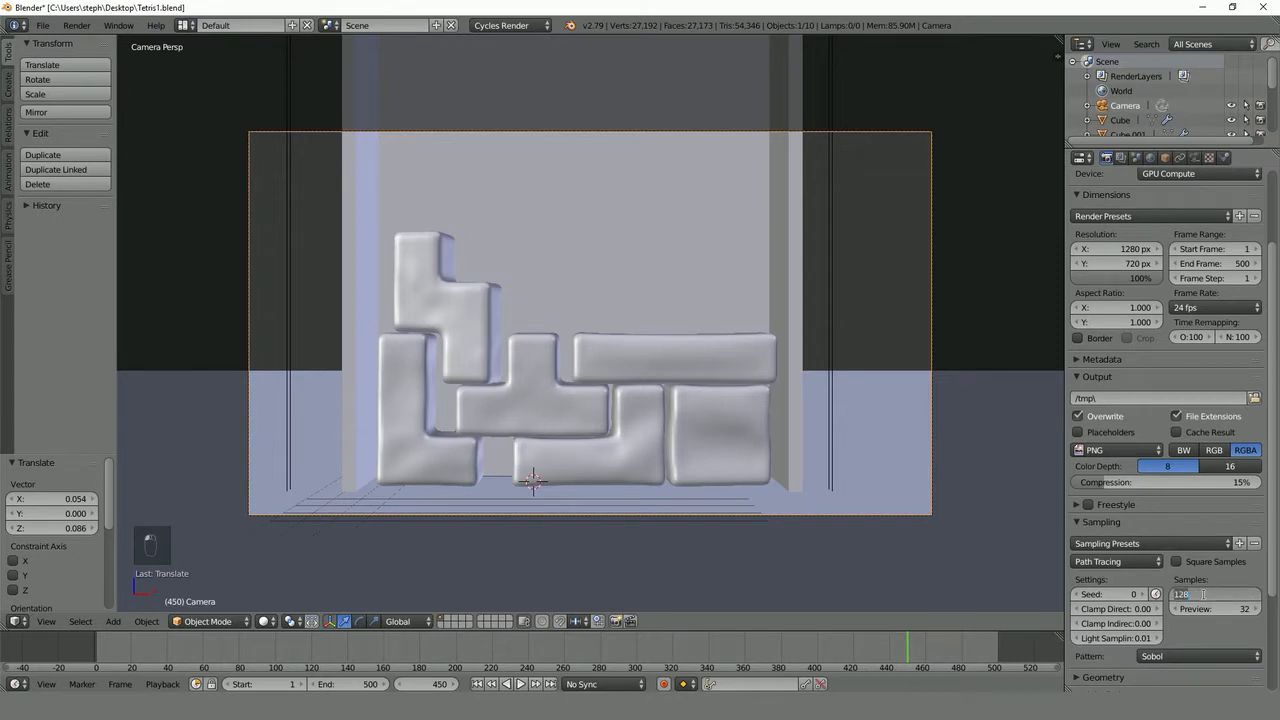
text(30)
key(Return)
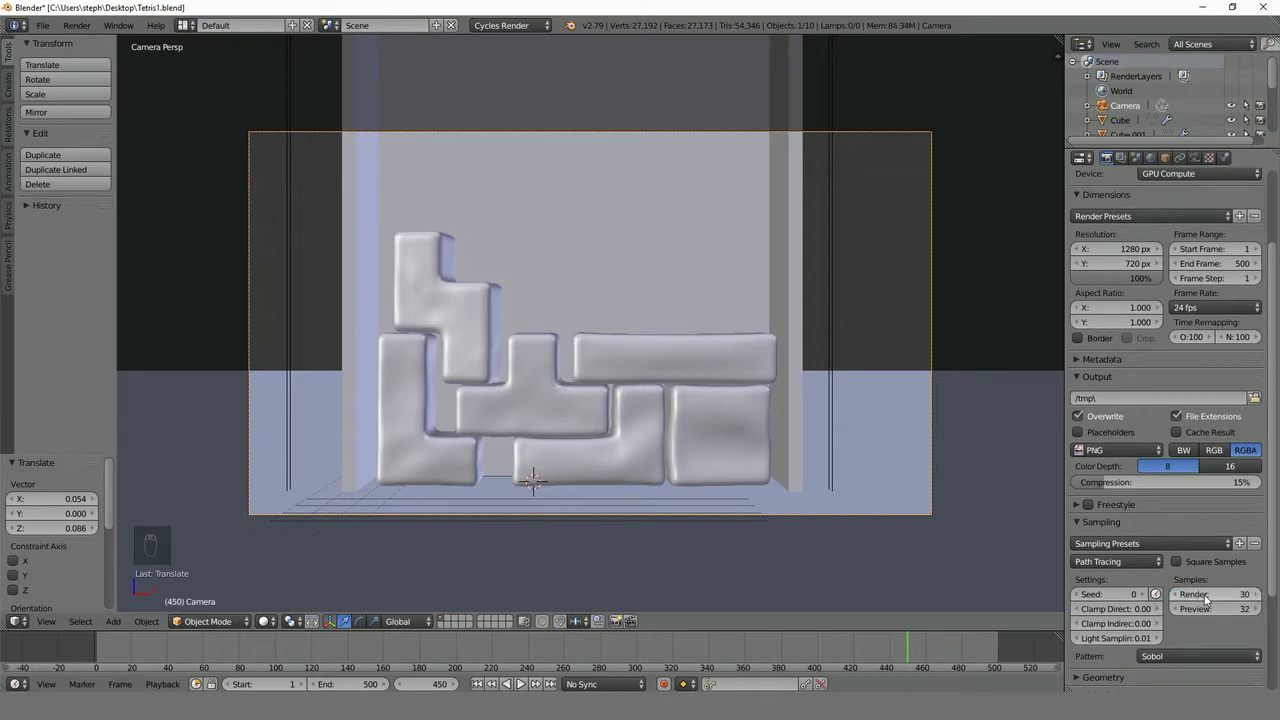
click(1127, 625)
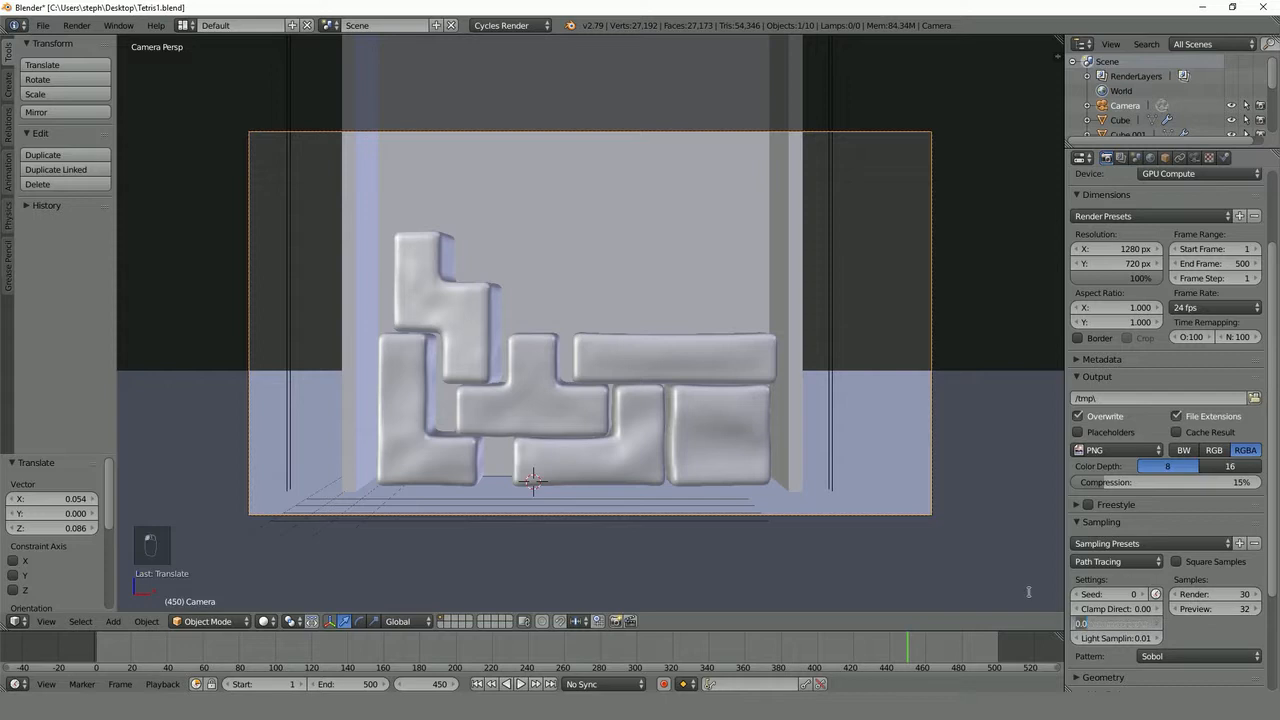
text(1)
key(Return)
click(1112, 522)
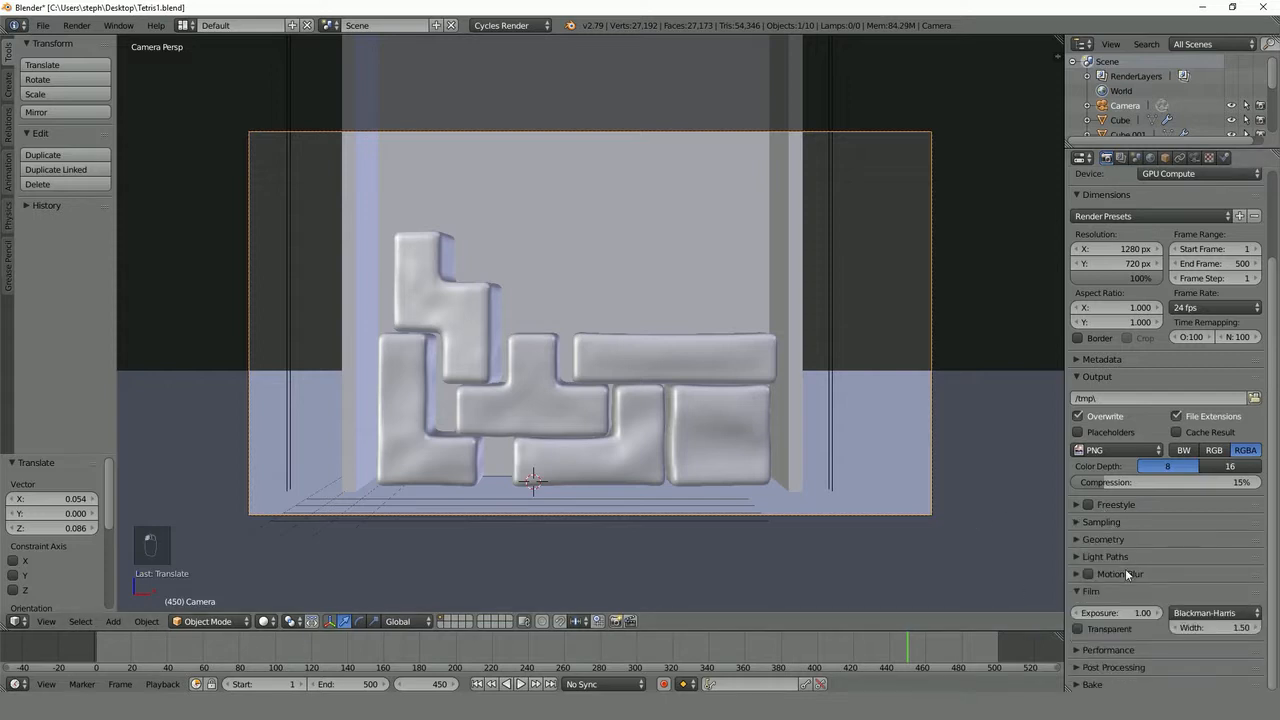
- Show the light path settings and enable denoising for the render layer
click(1108, 556)
scroll(1104, 648, down, 2)
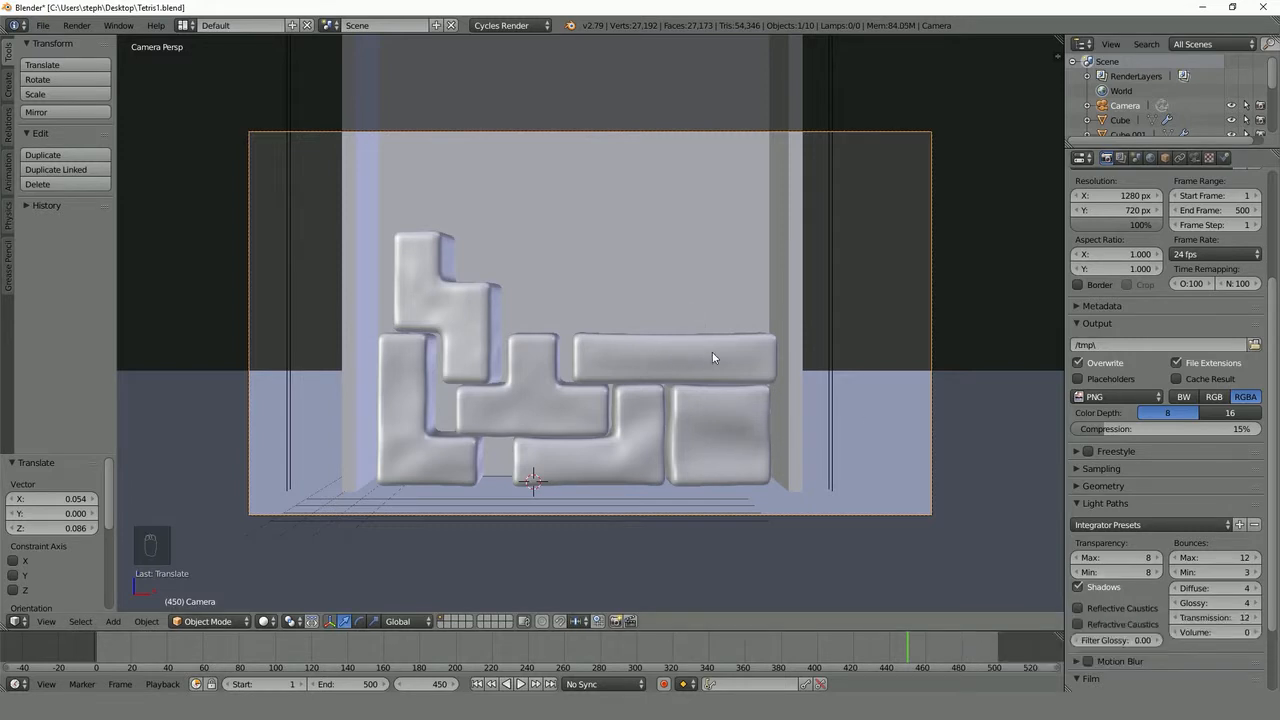
click(1121, 158)
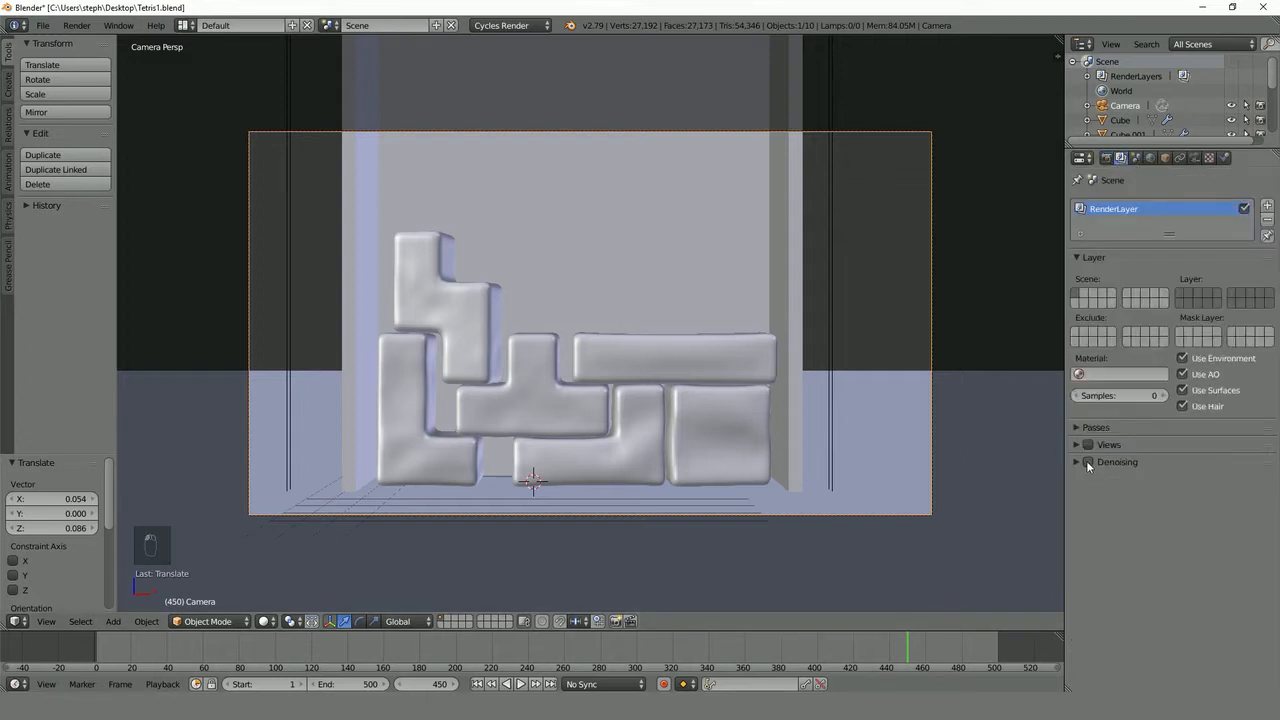
click(1088, 462)
- Set the render output path to the Tetris Frames folder on the Desktop
click(1107, 158)
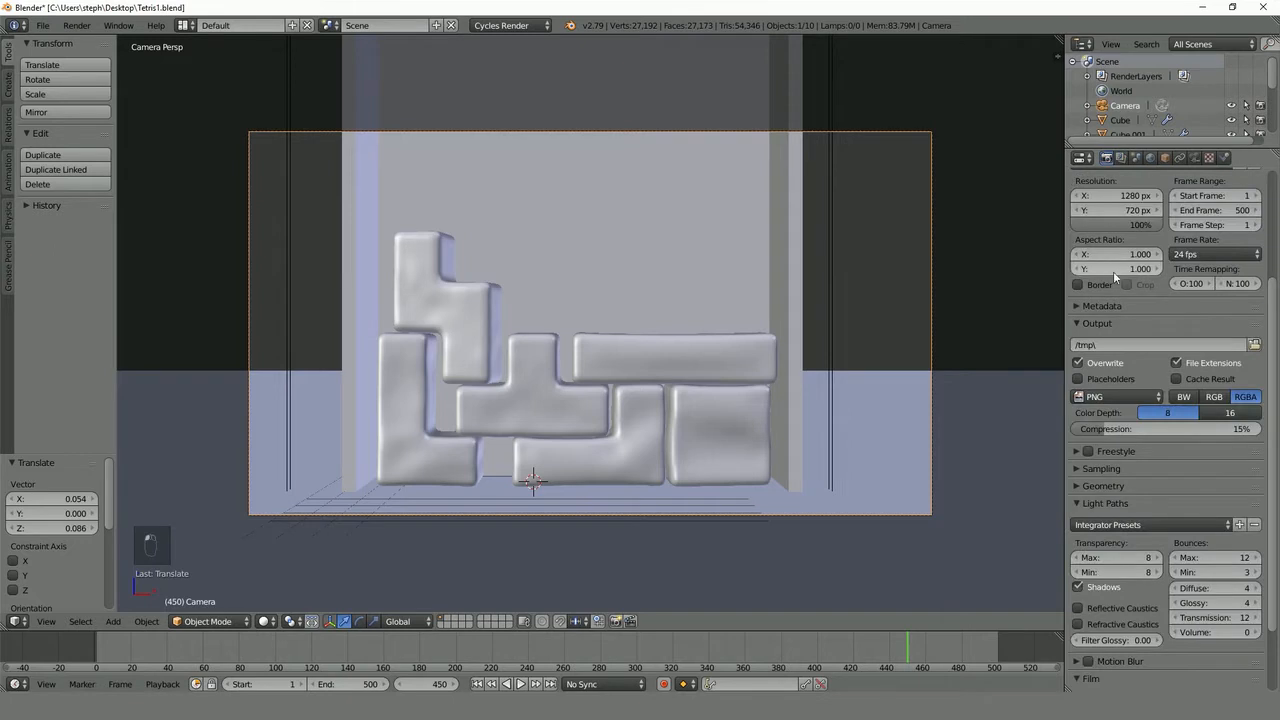
click(1255, 344)
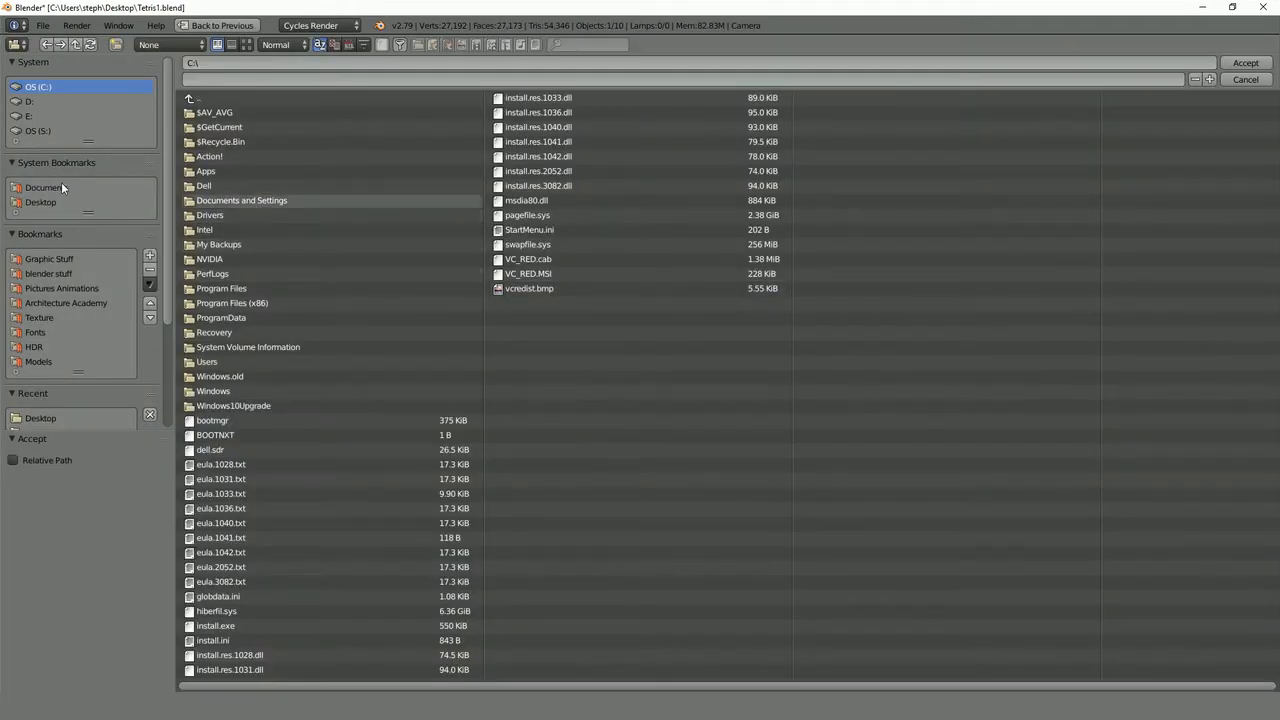
click(41, 418)
click(236, 272)
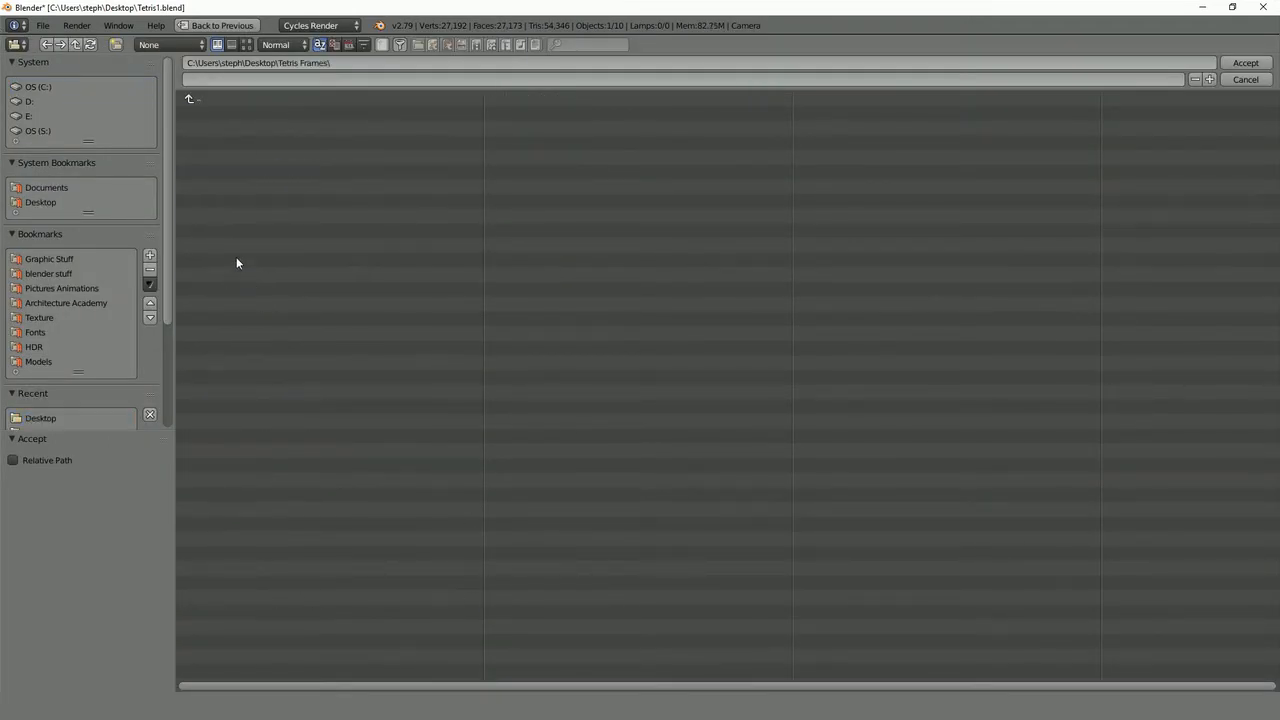
click(1245, 63)
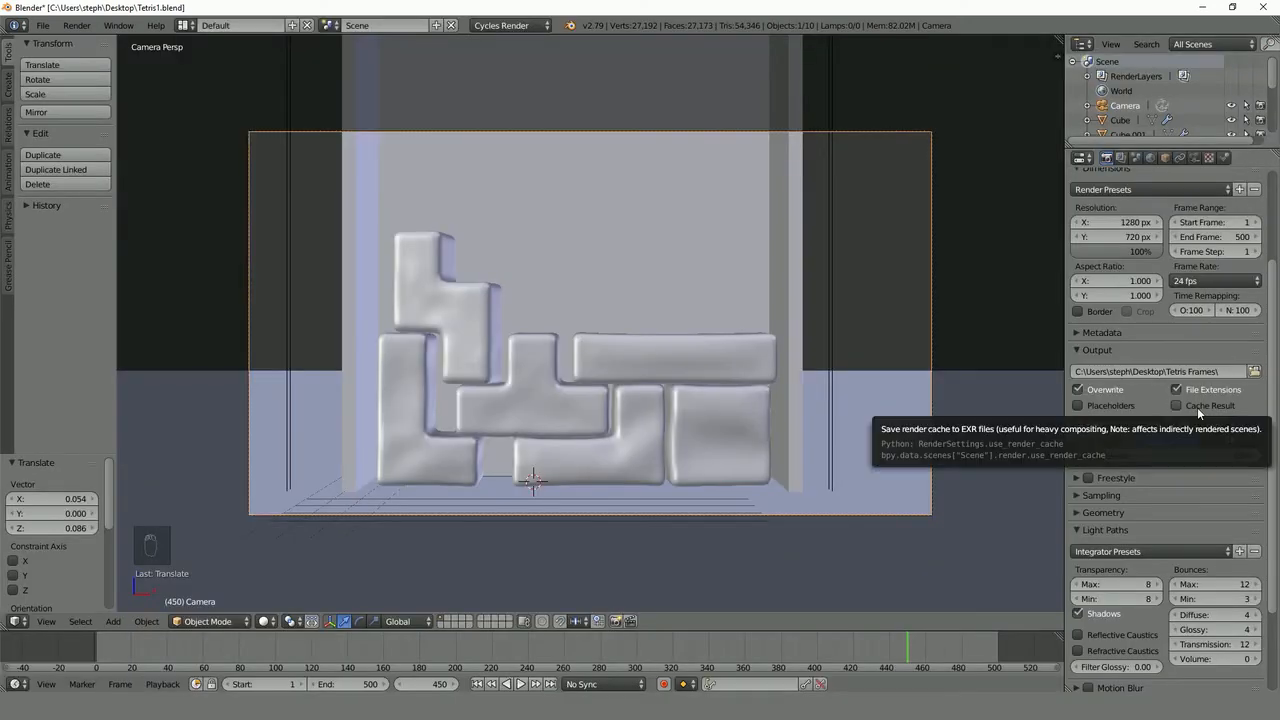
- Save over Tetris1.blend and start rendering the full animation
key(ctrl+s)
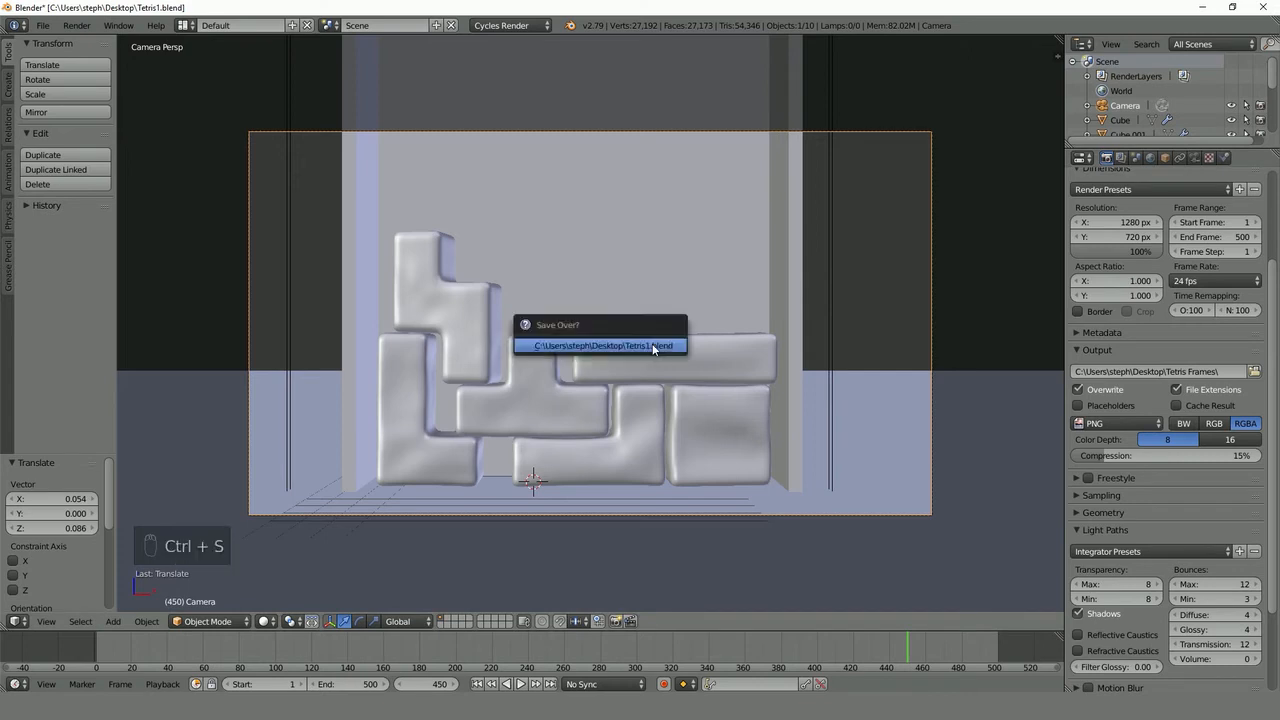
click(652, 346)
scroll(1212, 347, up, 3)
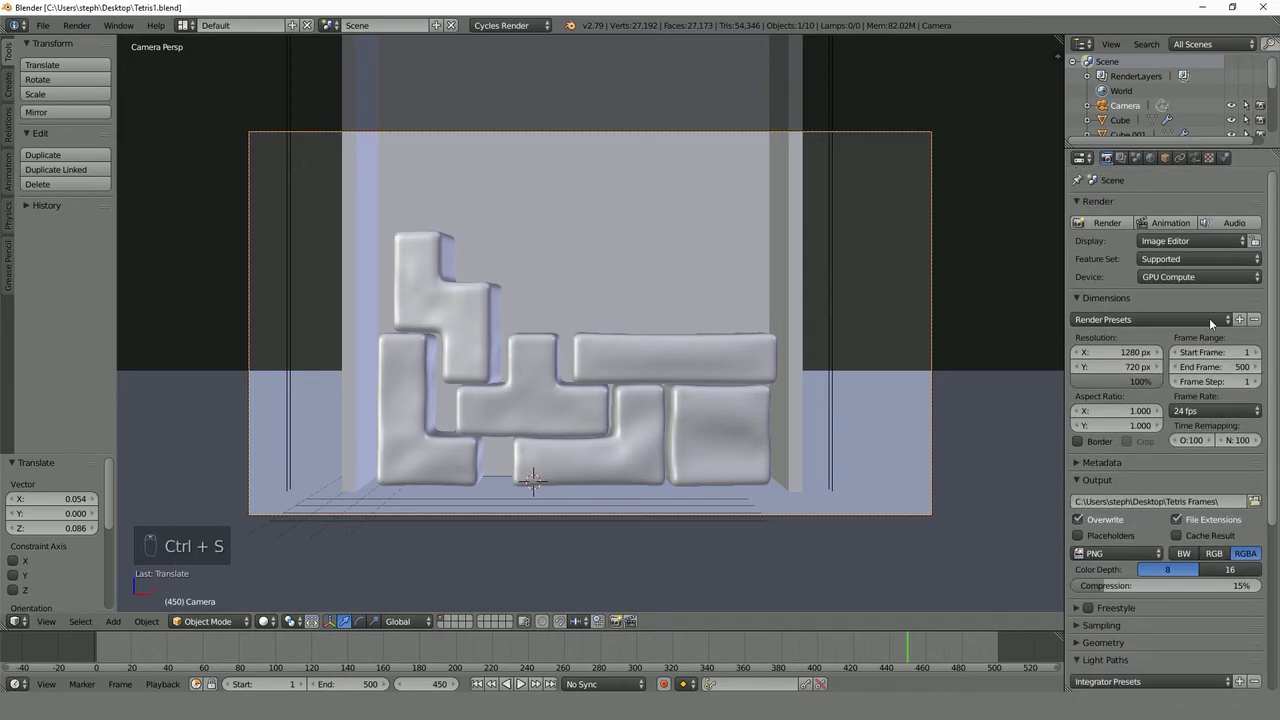
click(1172, 224)
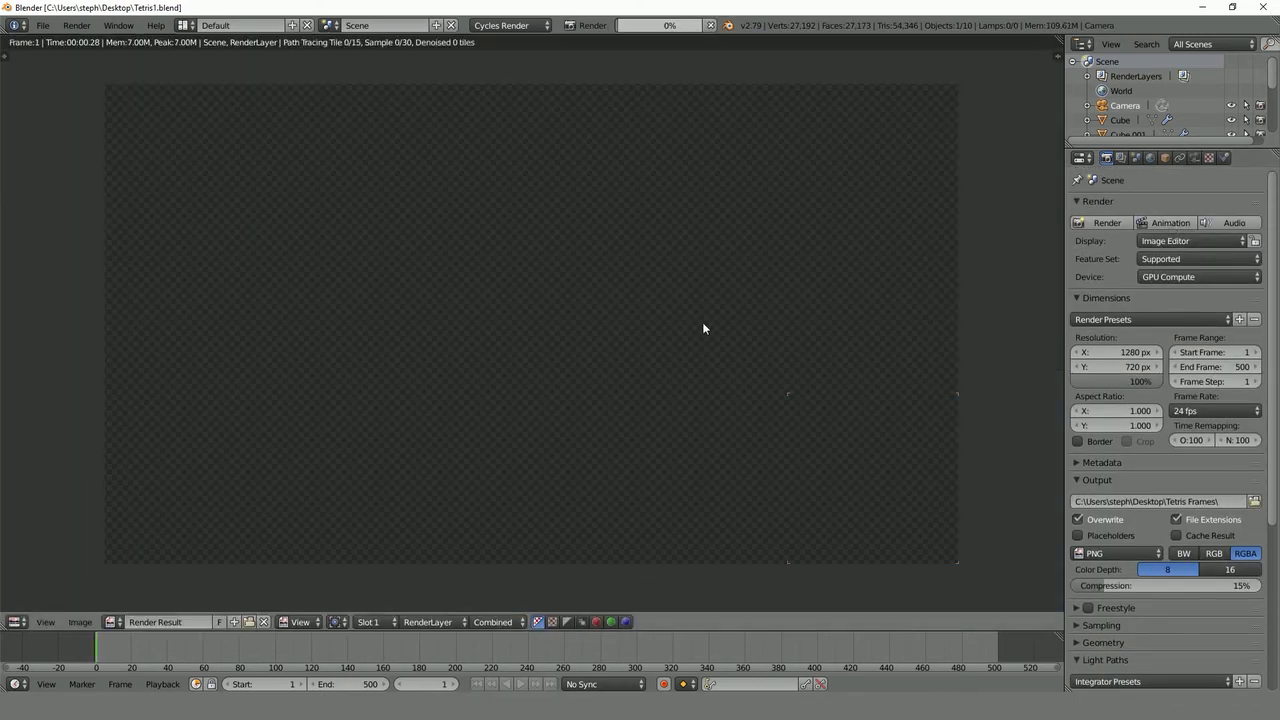